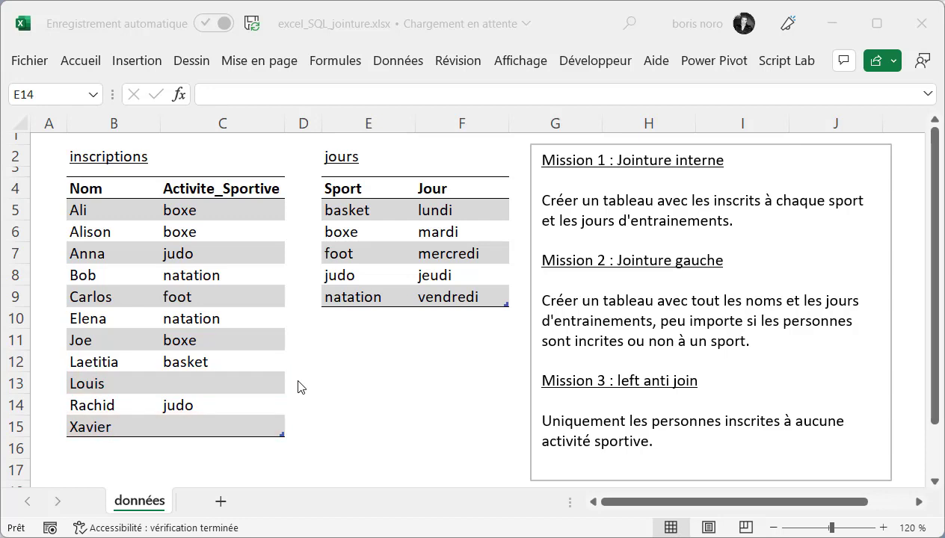
- Create a Power Query query from the inscriptions table
{"action": "left_click", "coordinate": [135, 236]}
{"action": "left_click", "coordinate": [390, 62]}
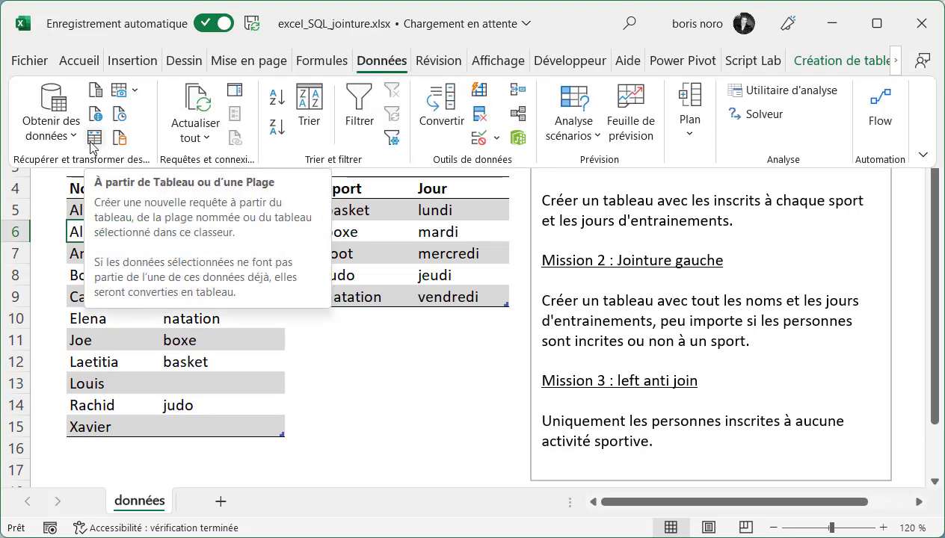
{"action": "left_click", "coordinate": [93, 139]}
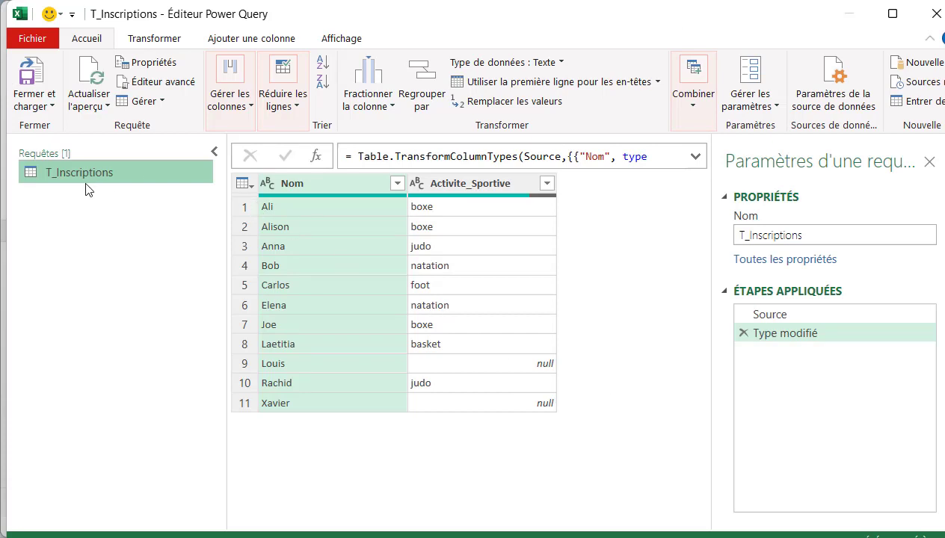
- Load T_Inscriptions as a connection-only query and return to the sheet
{"action": "left_click", "coordinate": [47, 108]}
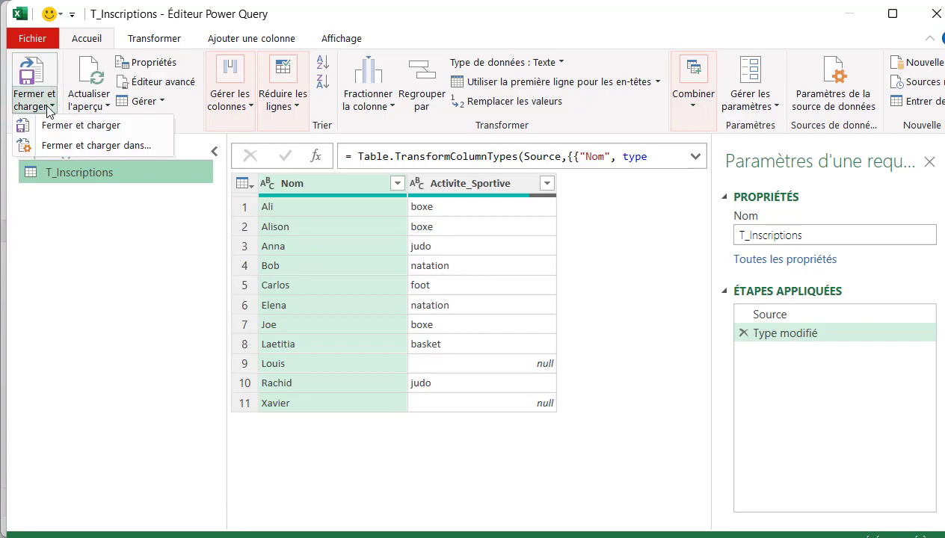
{"action": "left_click", "coordinate": [63, 146]}
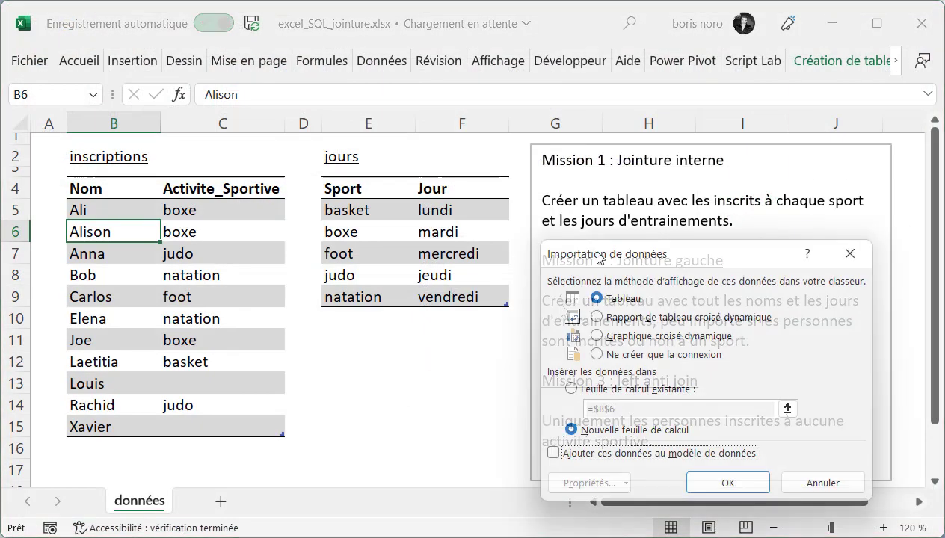
{"action": "mouse_move", "coordinate": [633, 252]}
{"action": "left_mouse_down"}
{"action": "mouse_move", "coordinate": [549, 223]}
{"action": "mouse_move", "coordinate": [382, 140]}
{"action": "left_mouse_up"}
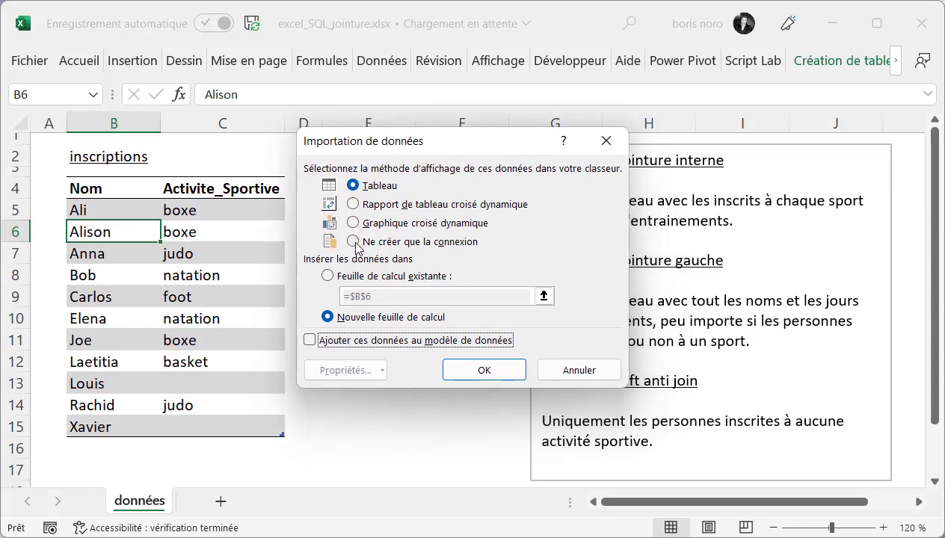
{"action": "left_click", "coordinate": [353, 241]}
{"action": "left_click", "coordinate": [485, 371]}
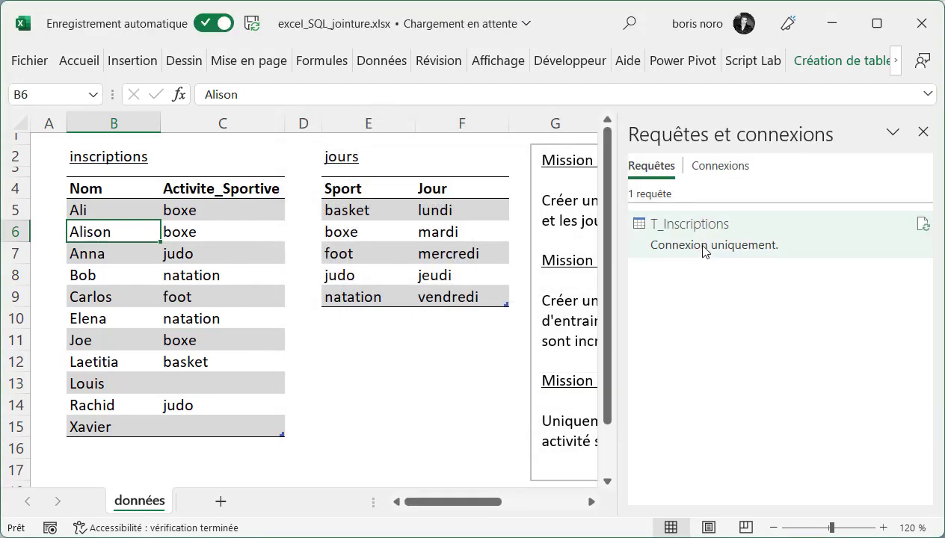
{"action": "mouse_move", "coordinate": [704, 251]}
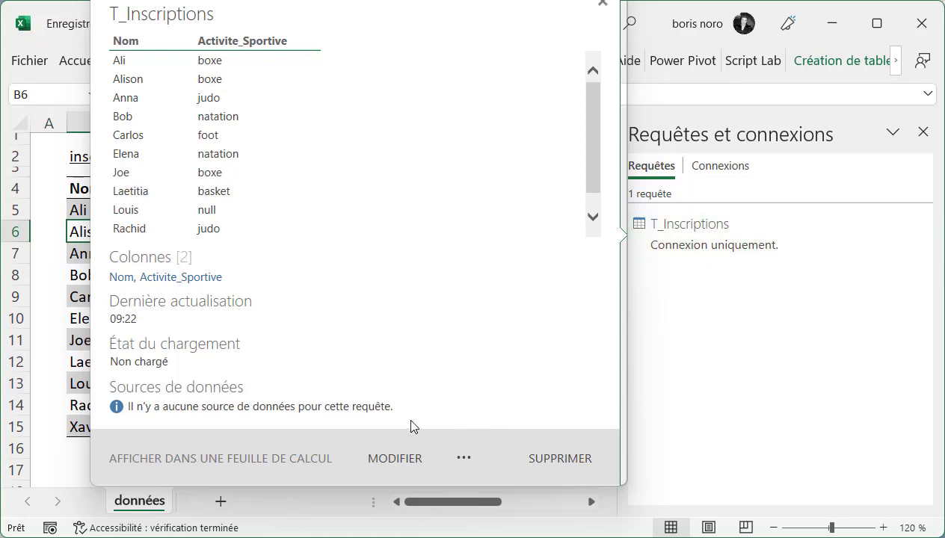
{"action": "left_click", "coordinate": [333, 361]}
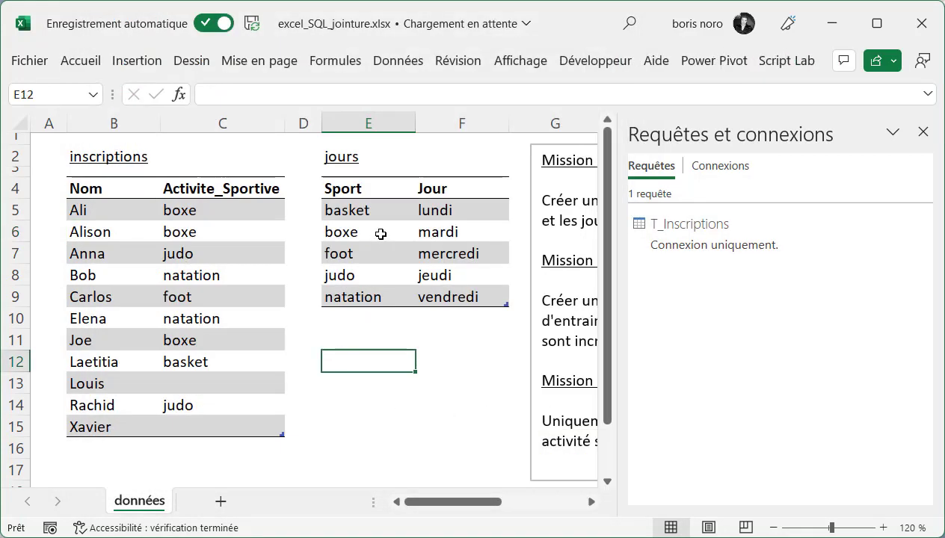
- Build the T_Jours query from the jours table and bring up the Fusionner des requêtes choices
{"action": "left_click", "coordinate": [379, 233]}
{"action": "left_click", "coordinate": [373, 66]}
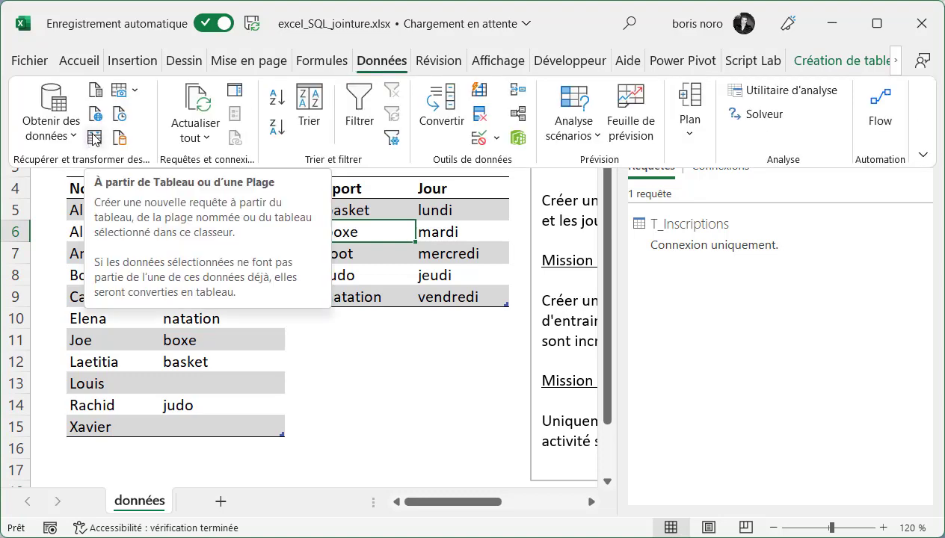
{"action": "left_click", "coordinate": [95, 139]}
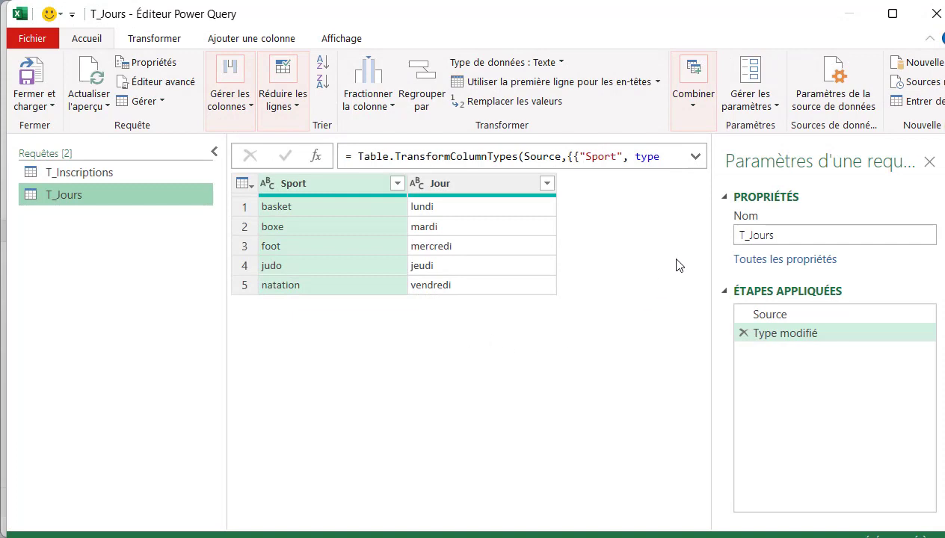
{"action": "left_click", "coordinate": [700, 114]}
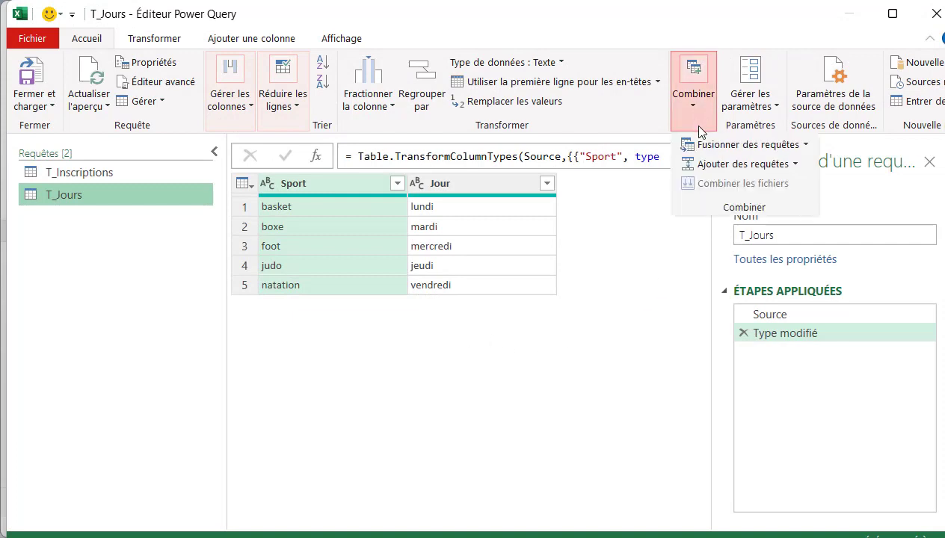
{"action": "left_click", "coordinate": [806, 146]}
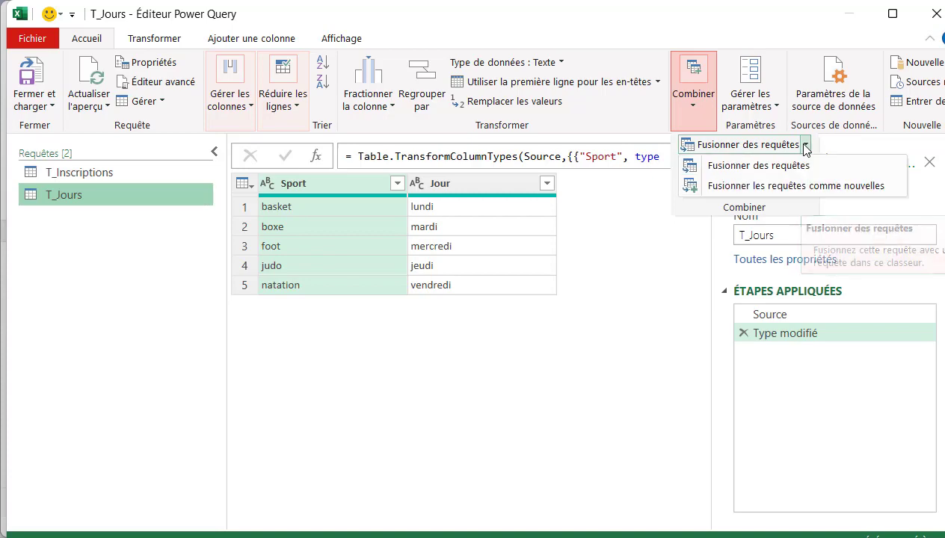
- Start a merge as a new query with T_Inscriptions first and T_Jours second
{"action": "left_click", "coordinate": [777, 186]}
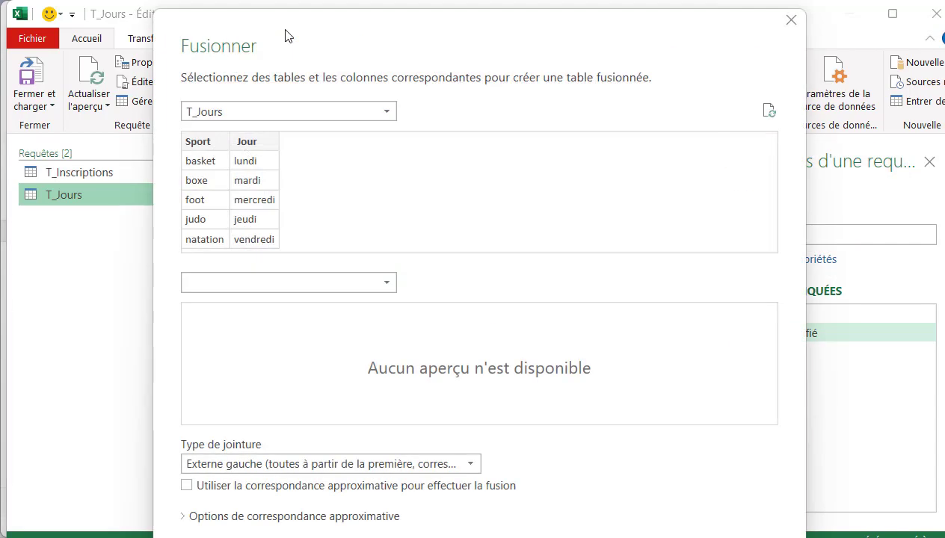
{"action": "left_click", "coordinate": [388, 110]}
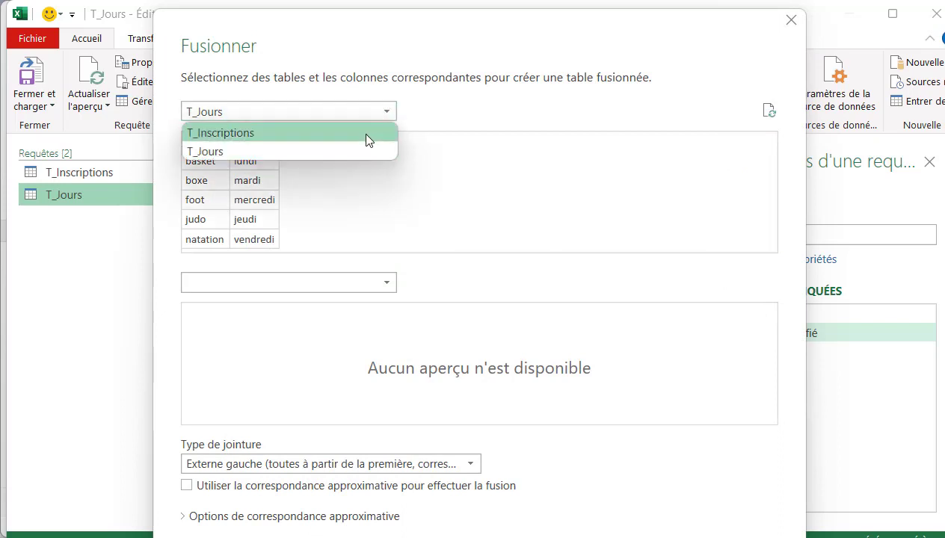
{"action": "left_click", "coordinate": [368, 139]}
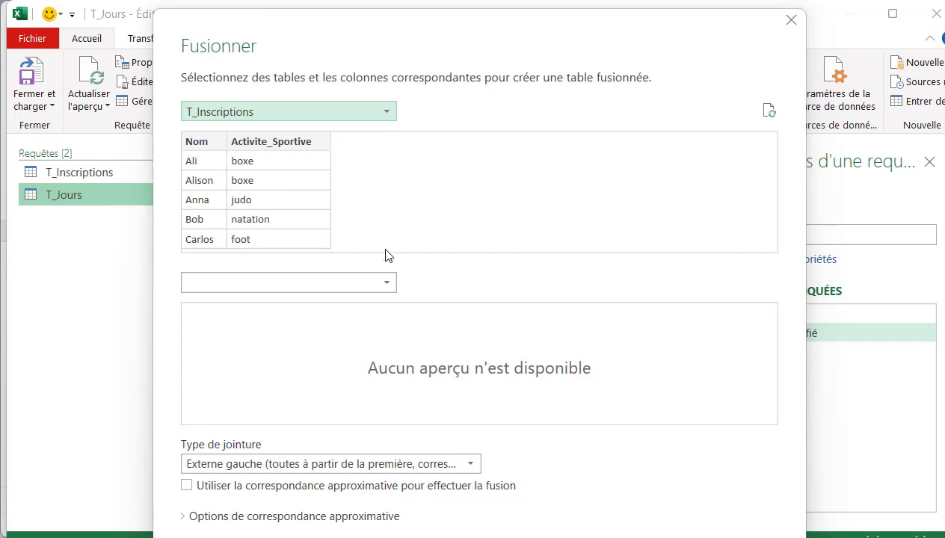
{"action": "left_click", "coordinate": [387, 284]}
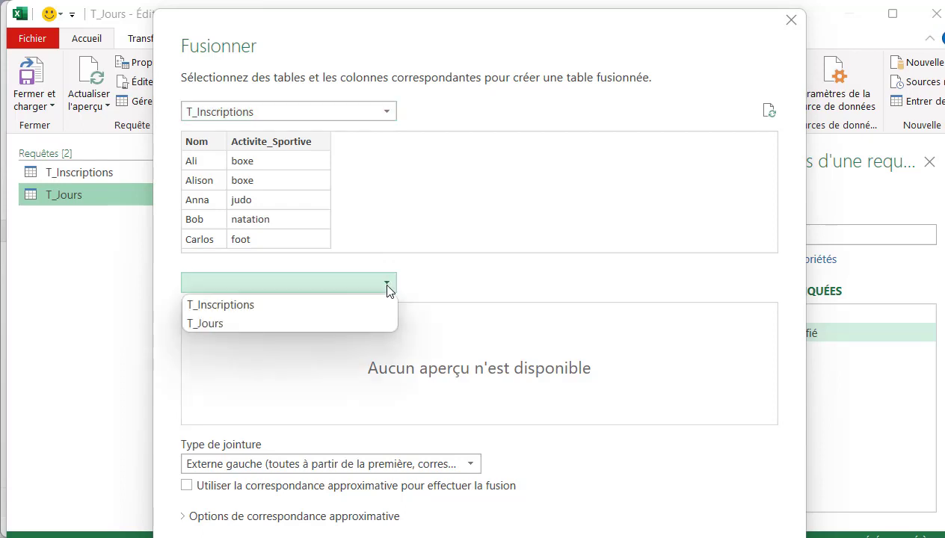
{"action": "left_click", "coordinate": [359, 321]}
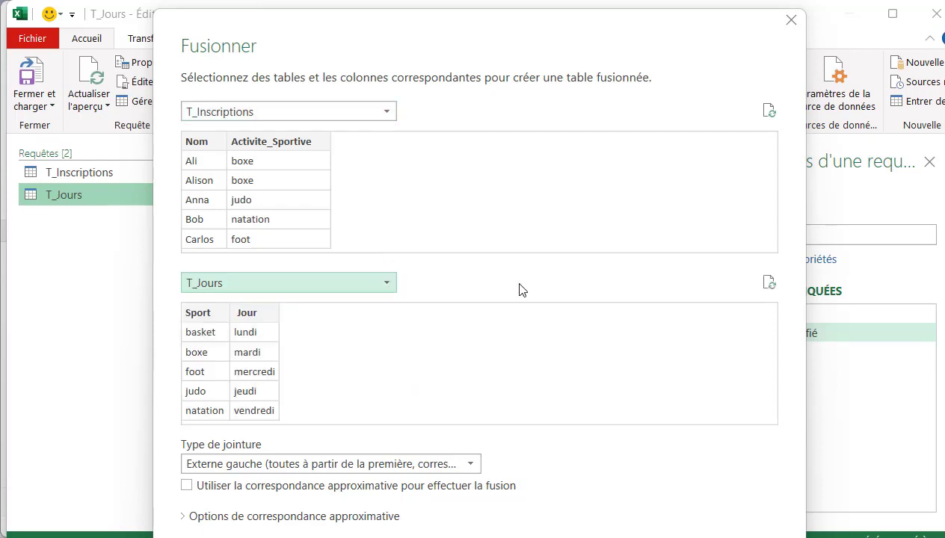
- Use an Interne join matching Activite_Sportive to Sport, and confirm the merge
{"action": "mouse_move", "coordinate": [475, 25]}
{"action": "left_mouse_down"}
{"action": "mouse_move", "coordinate": [453, 0]}
{"action": "mouse_move", "coordinate": [443, 4]}
{"action": "left_mouse_up"}
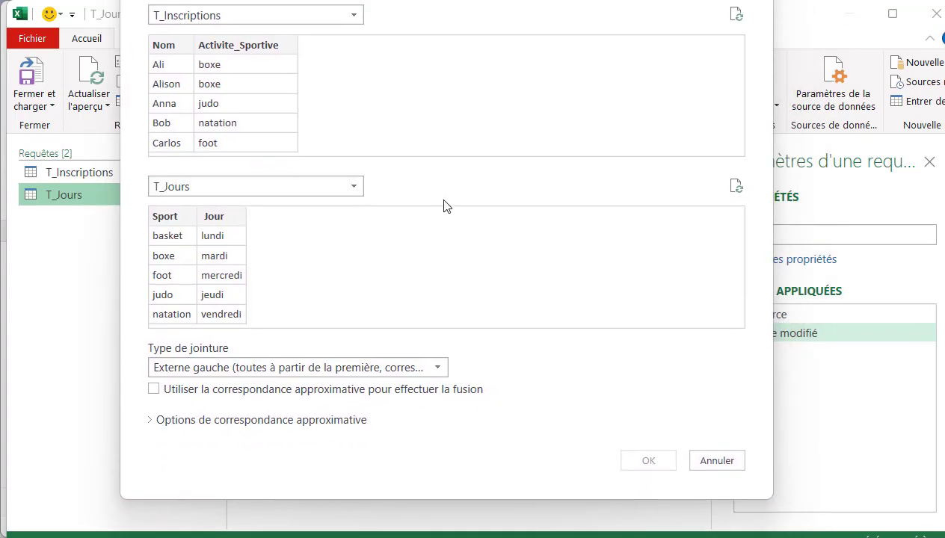
{"action": "left_click", "coordinate": [439, 368]}
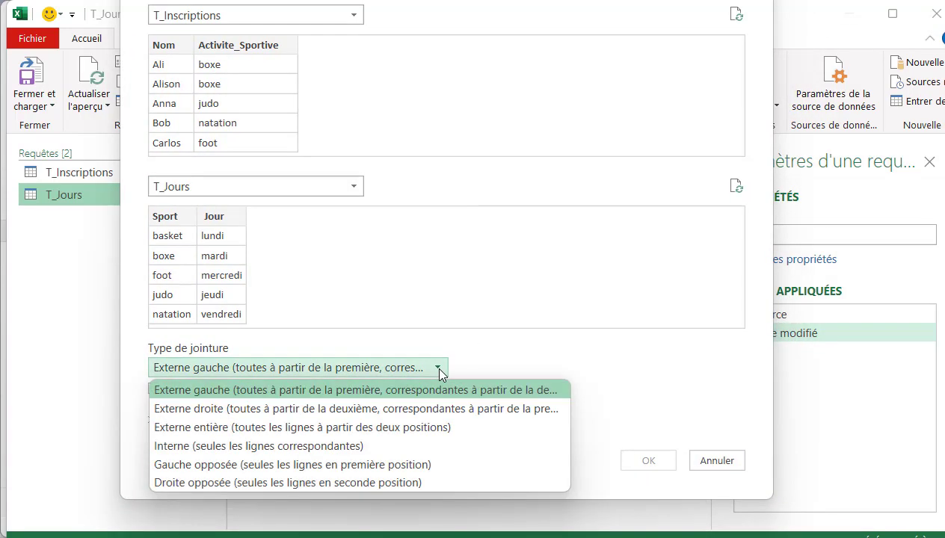
{"action": "left_click", "coordinate": [397, 446]}
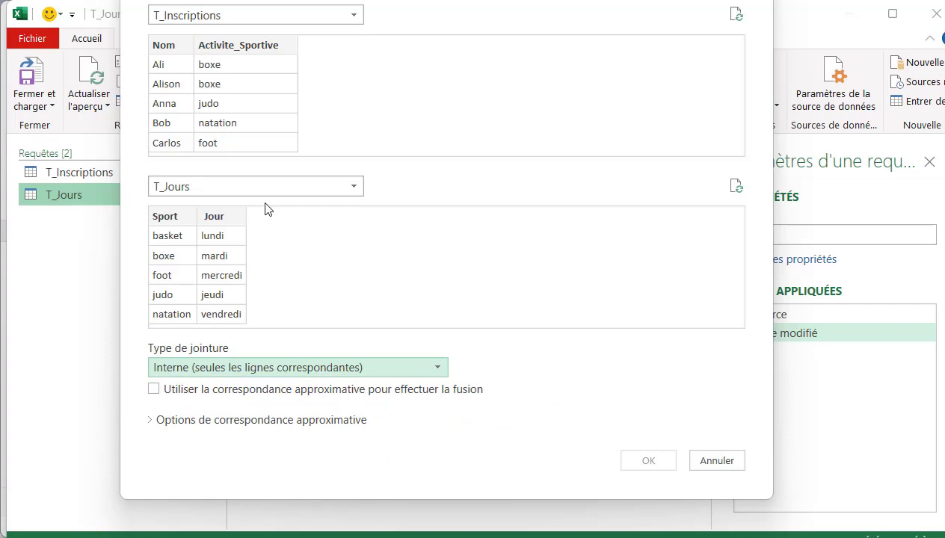
{"action": "left_click", "coordinate": [262, 45]}
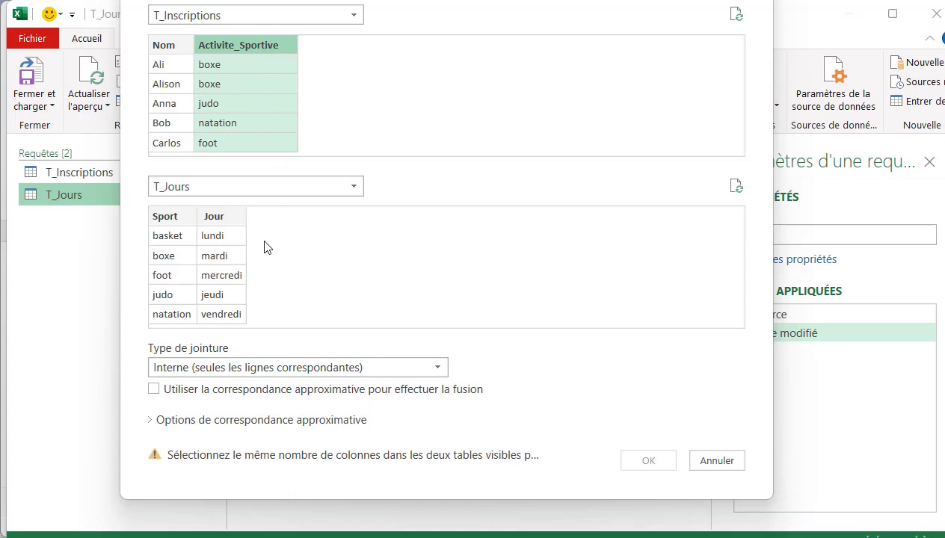
{"action": "left_click", "coordinate": [160, 215]}
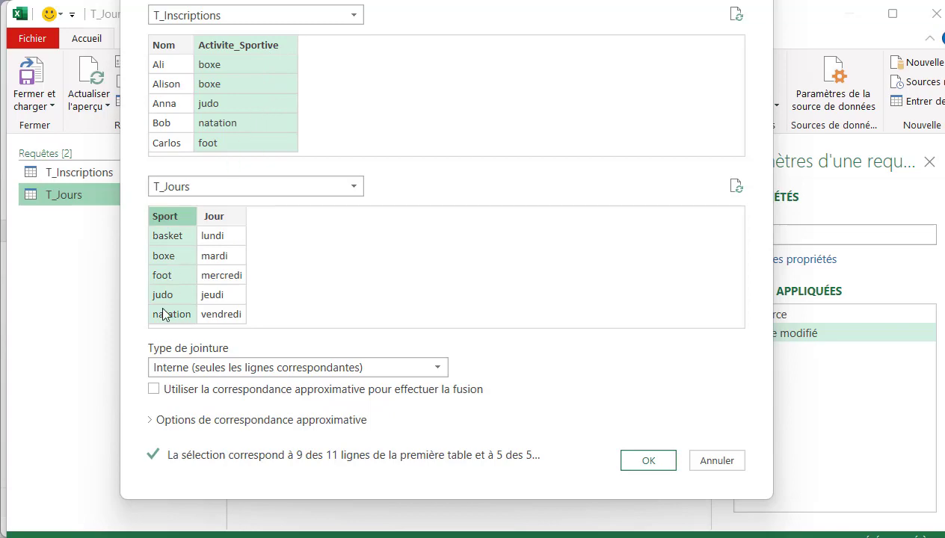
{"action": "left_click", "coordinate": [643, 462]}
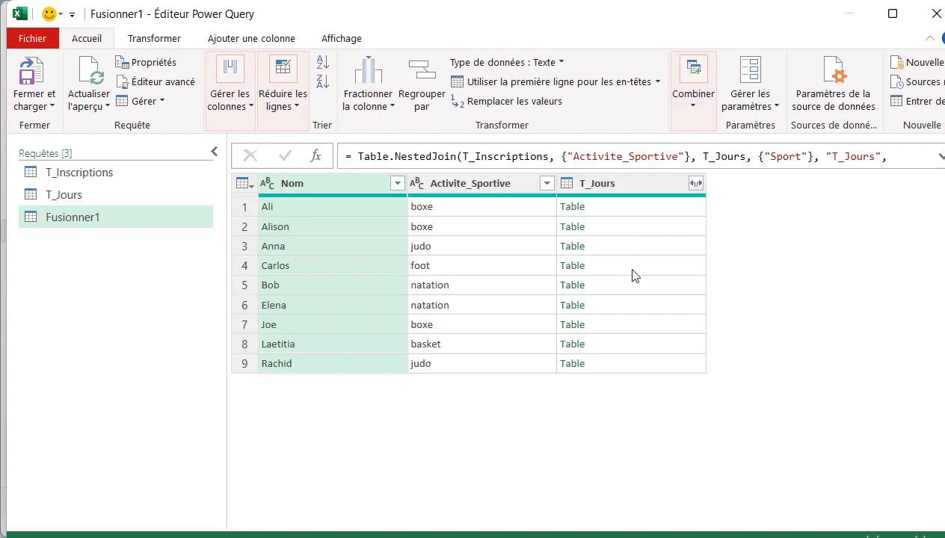
- Expand the nested T_Jours column and delete the duplicate T_Jours.Sport column
{"action": "left_click", "coordinate": [696, 187]}
{"action": "left_click", "coordinate": [697, 186]}
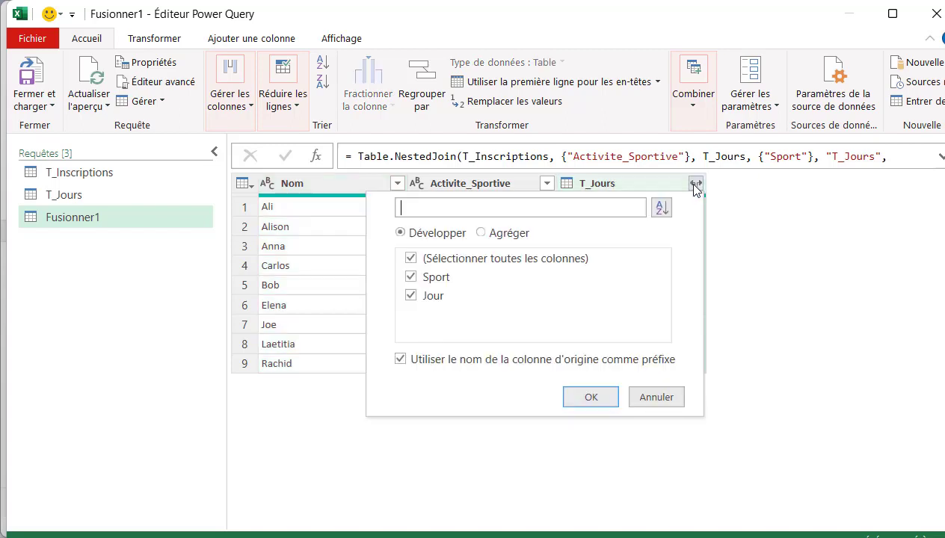
{"action": "left_click", "coordinate": [591, 396]}
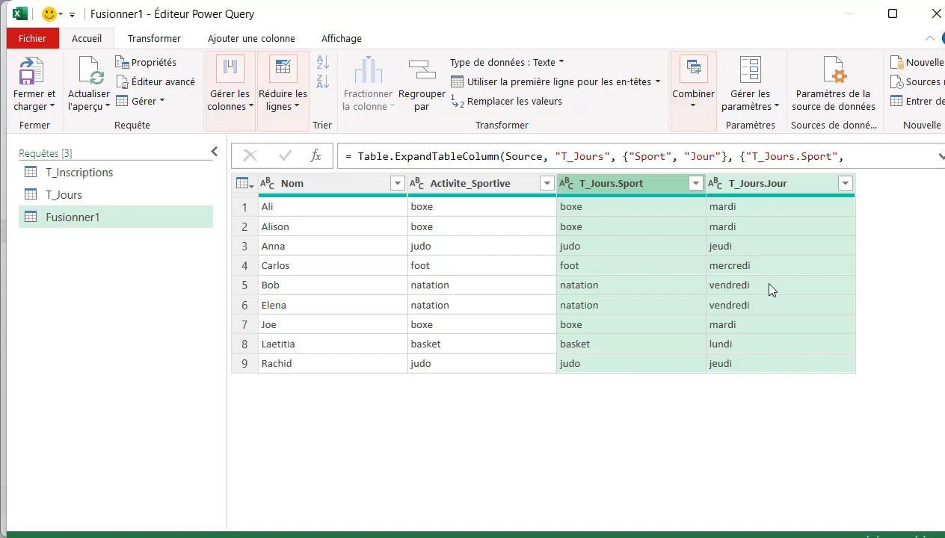
{"action": "left_click", "coordinate": [617, 191]}
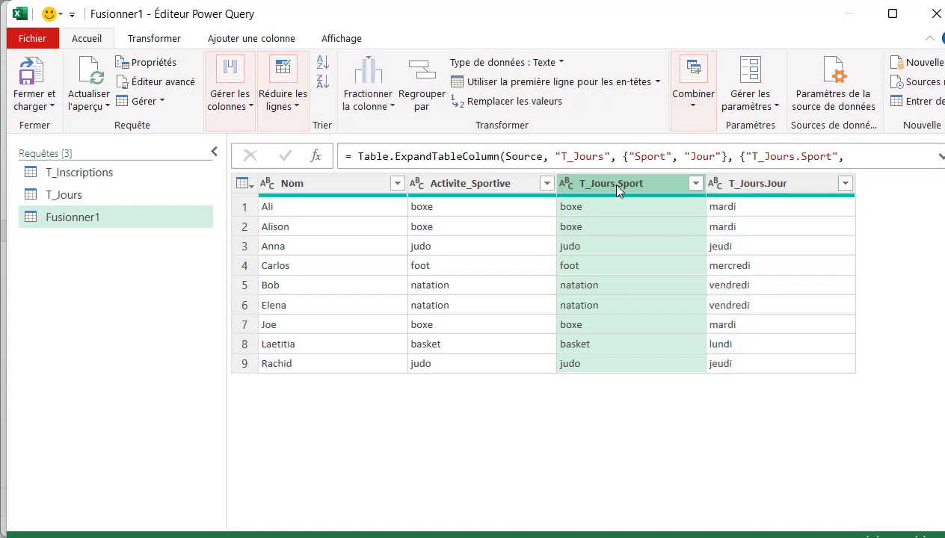
{"action": "right_click", "coordinate": [618, 189]}
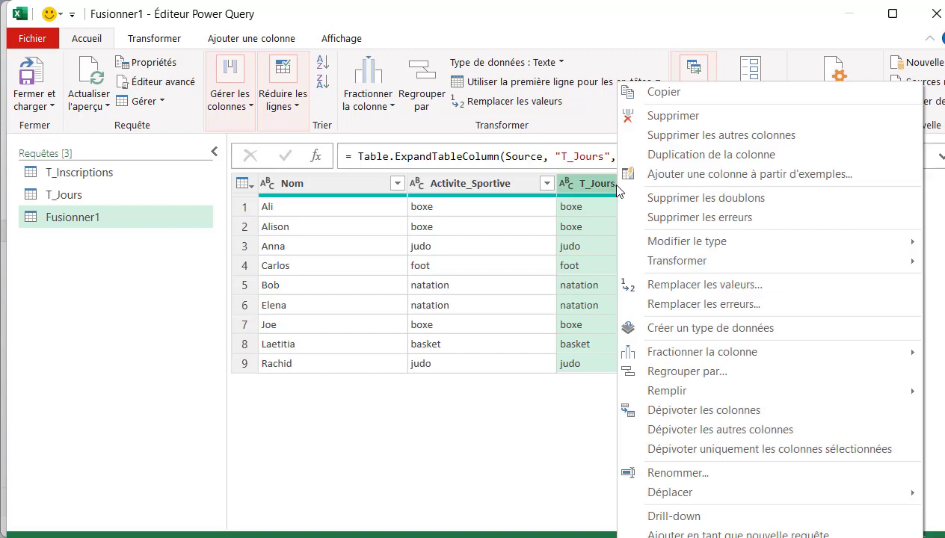
{"action": "left_click", "coordinate": [652, 122]}
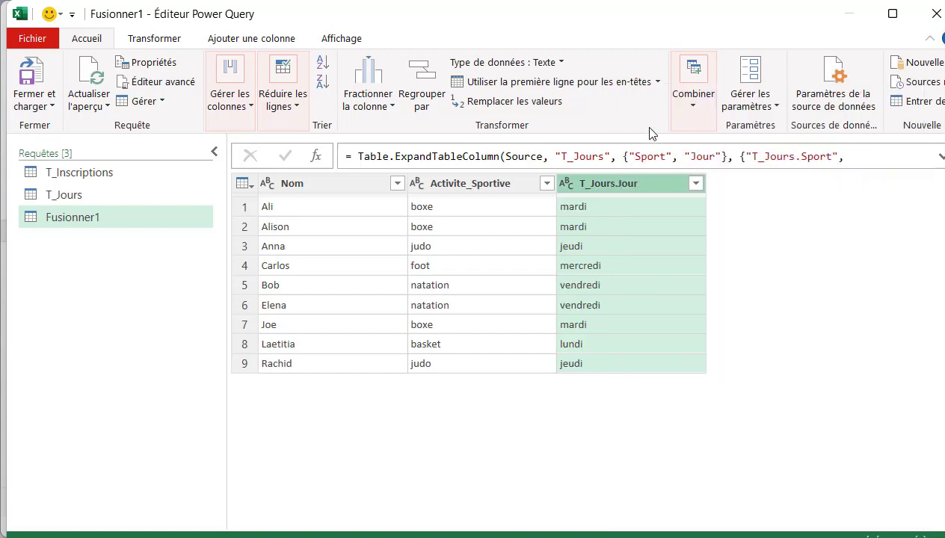
- Rename T_Jours.Jour to Jour and load Fusionner1 into the workbook
{"action": "right_click", "coordinate": [645, 182]}
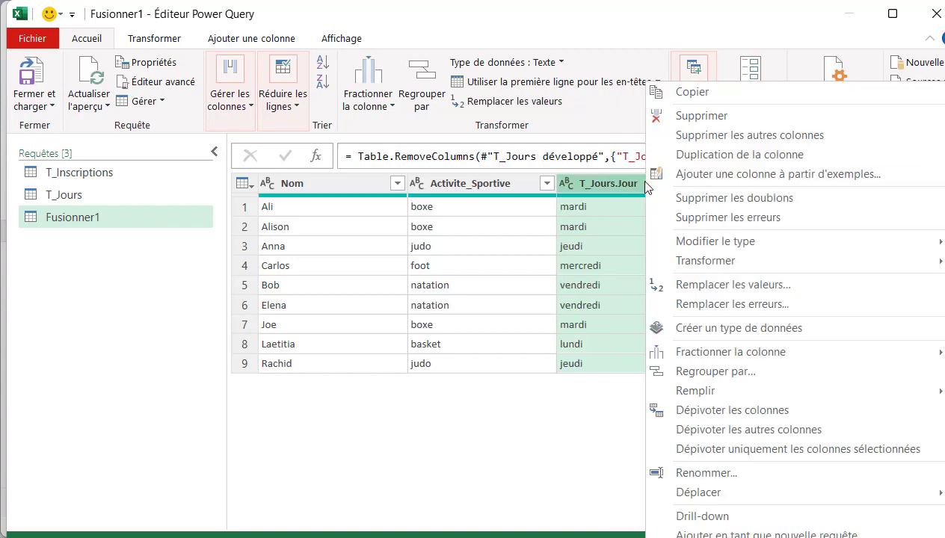
{"action": "left_click", "coordinate": [706, 472]}
{"action": "type", "text": "Jour"}
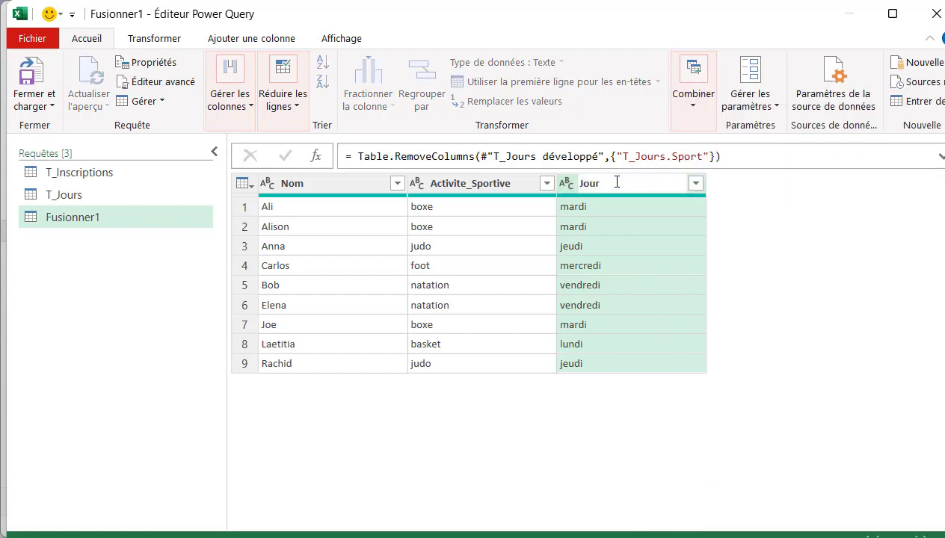
{"action": "left_click", "coordinate": [772, 299]}
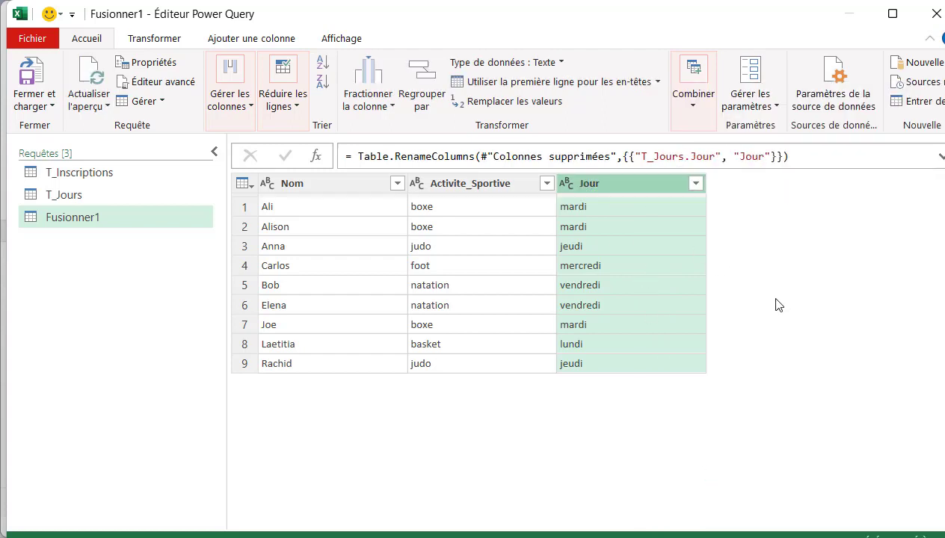
{"action": "left_click", "coordinate": [53, 106]}
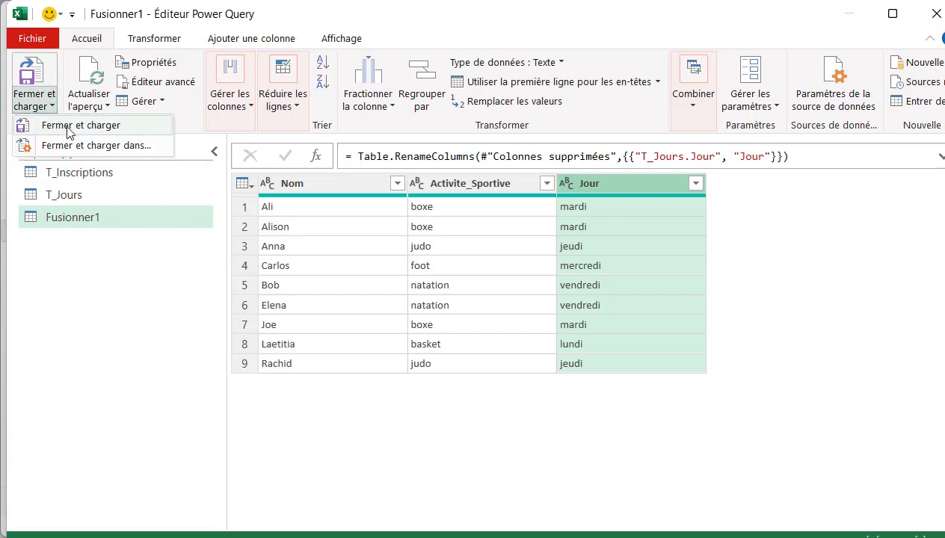
{"action": "left_click", "coordinate": [52, 127]}
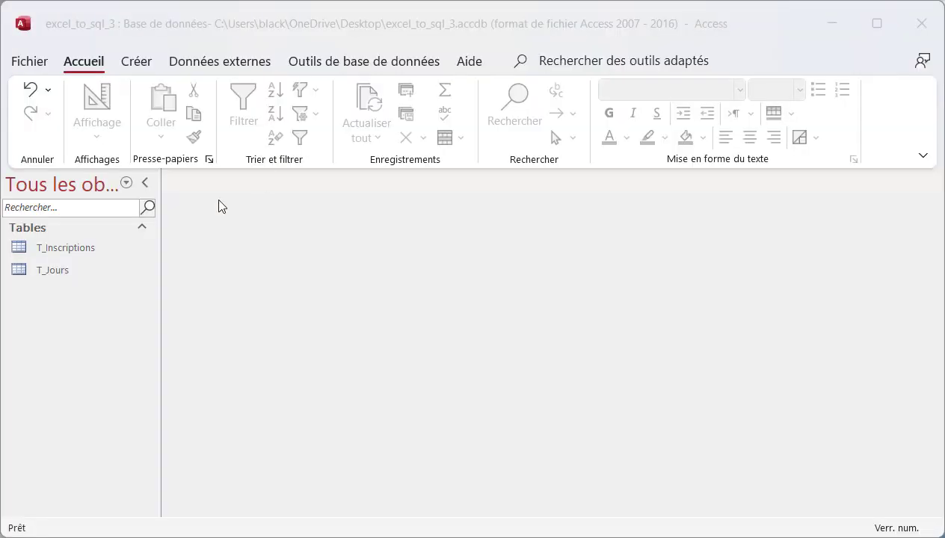
- Open T_Inscriptions and T_Jours, then start a new blank query design, Requête1
{"action": "double_click", "coordinate": [68, 250]}
{"action": "double_click", "coordinate": [63, 273]}
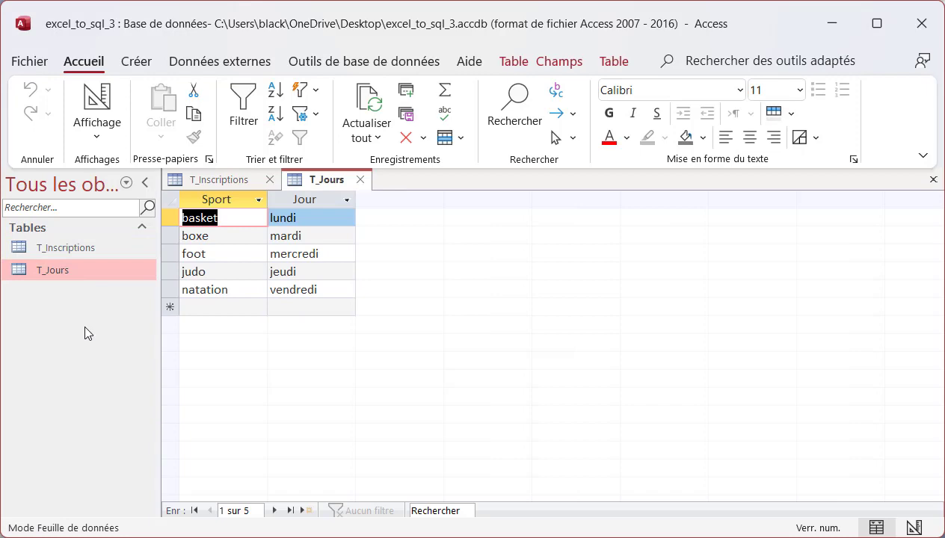
{"action": "left_click", "coordinate": [136, 63]}
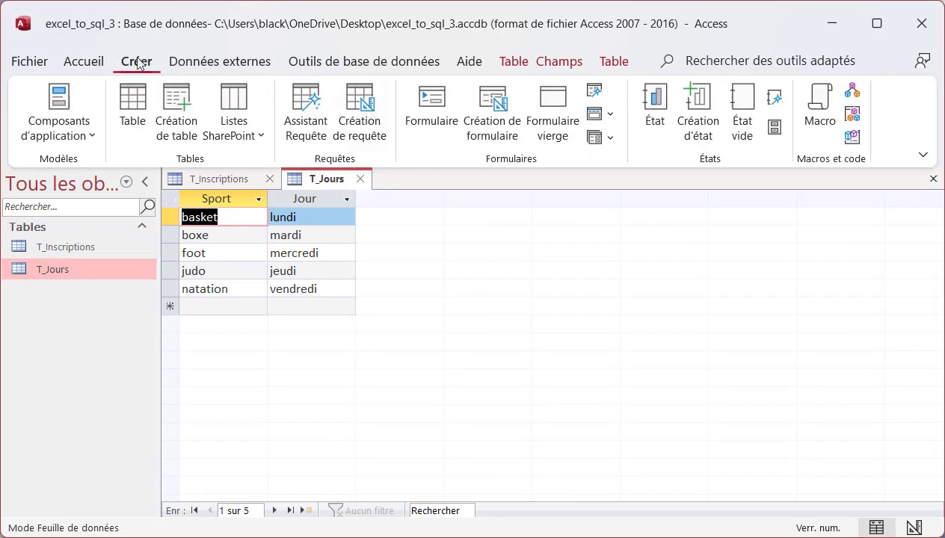
{"action": "left_click", "coordinate": [360, 116]}
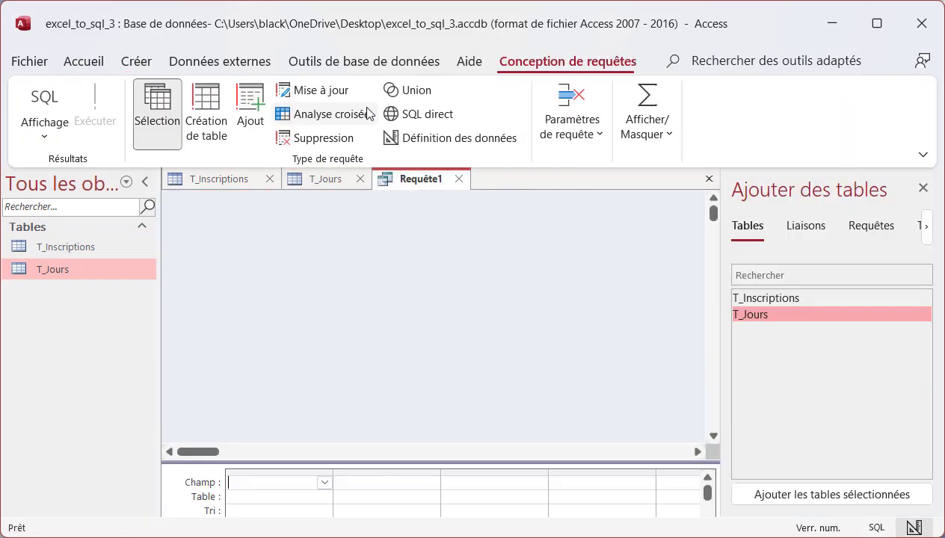
- In SQL view, select Nom, Activite_sportive and Jour FROM T_inscriptions INNER JOIN T_Jours on Activite_Sportive = Sport
{"action": "left_click", "coordinate": [51, 112]}
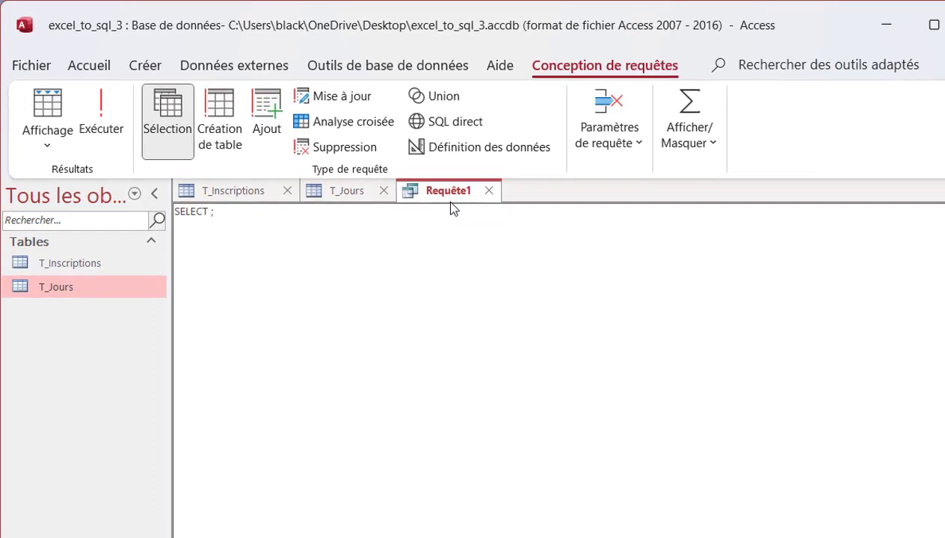
{"action": "type", "text": "T_Inscription."}
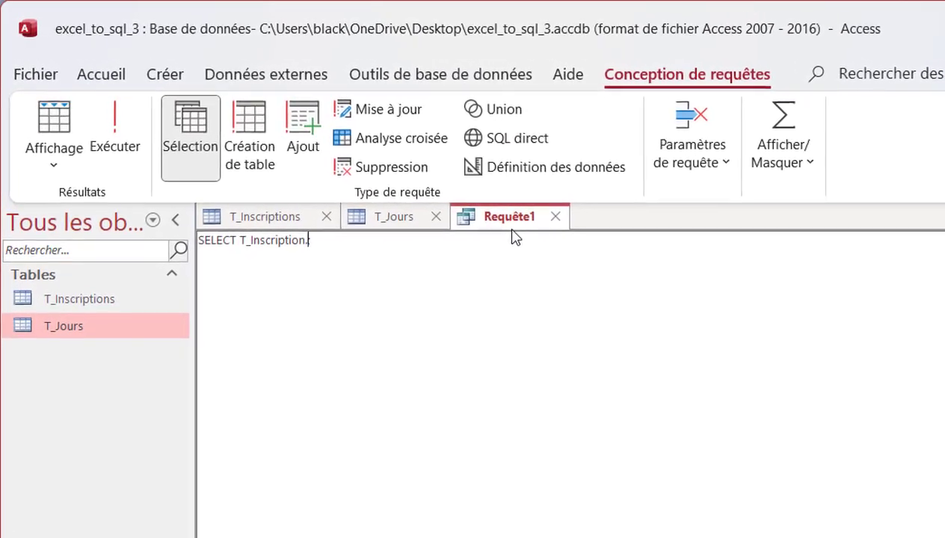
{"action": "type", "text": "Nom,"}
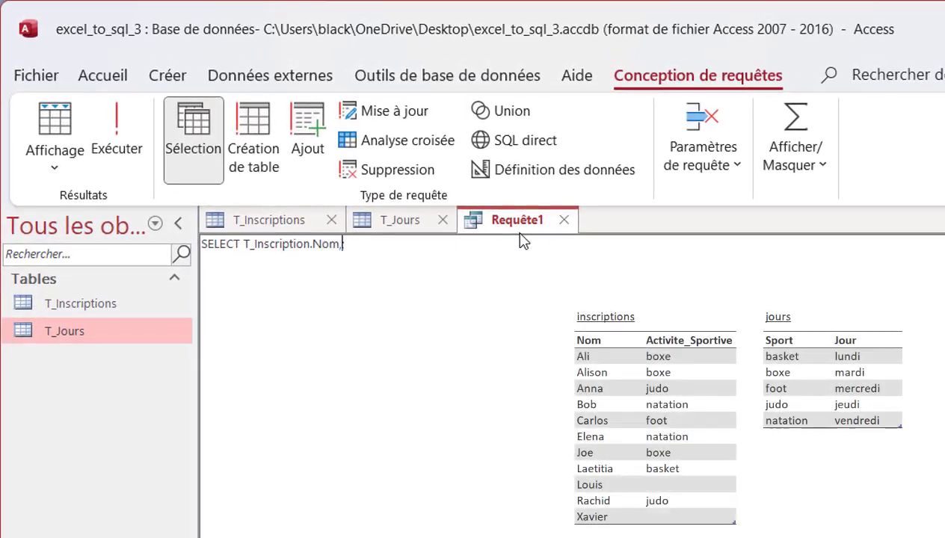
{"action": "type", "text": " T_inscription.Activite_sportive"}
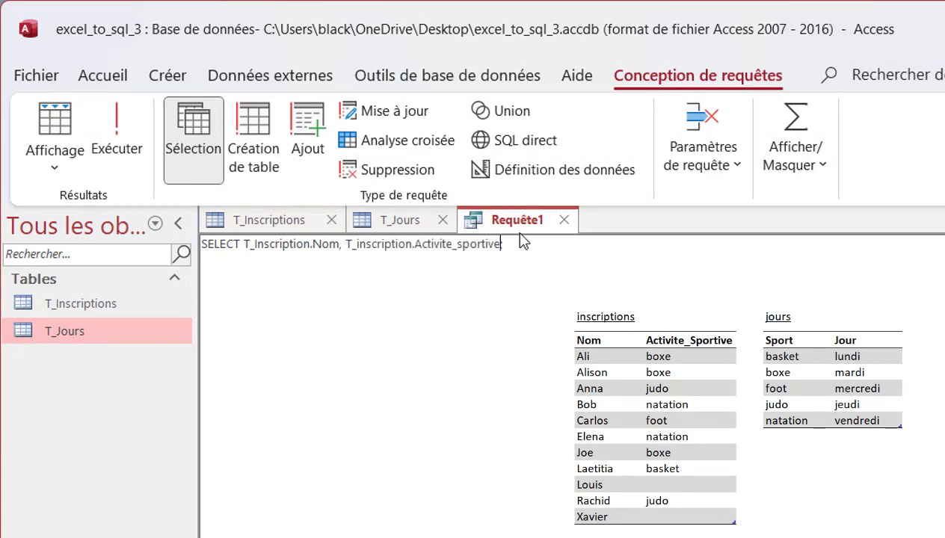
{"action": "type", "text": ", "}
{"action": "type", "text": "T_jours.Jour"}
{"action": "key", "text": "Return"}
{"action": "type", "text": "FROM T_inscriptions"}
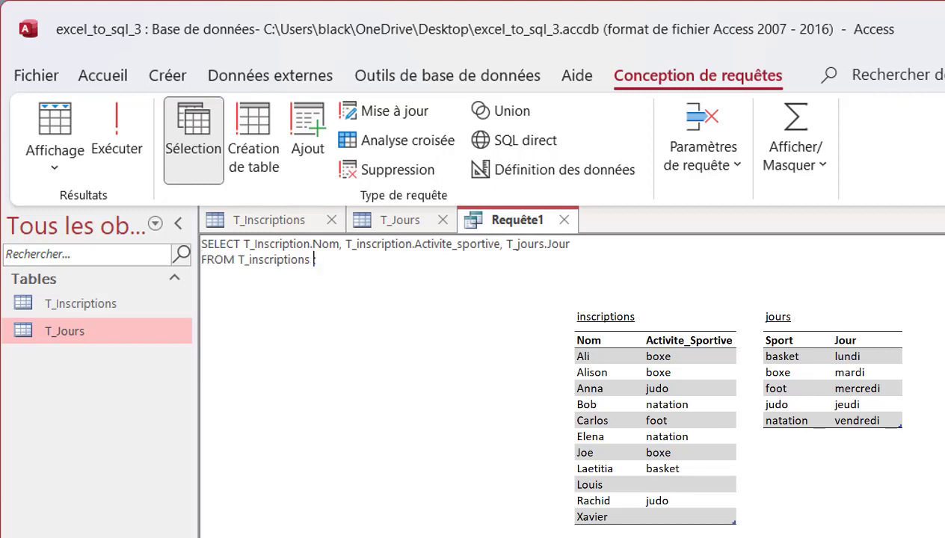
{"action": "type", "text": " ;"}
{"action": "type", "text": "INNER JOIN T_Jours ON T_Inscriptions.Activite_Sportive = T_Jours.Sport"}
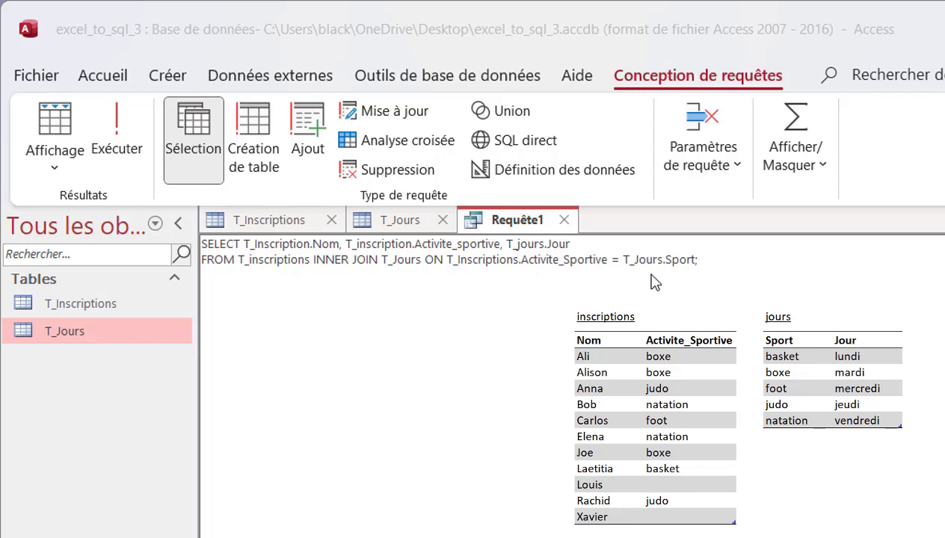
- Add ORDER BY Nom before the closing semicolon and run the query
{"action": "left_click", "coordinate": [695, 259]}
{"action": "key", "text": "Return"}
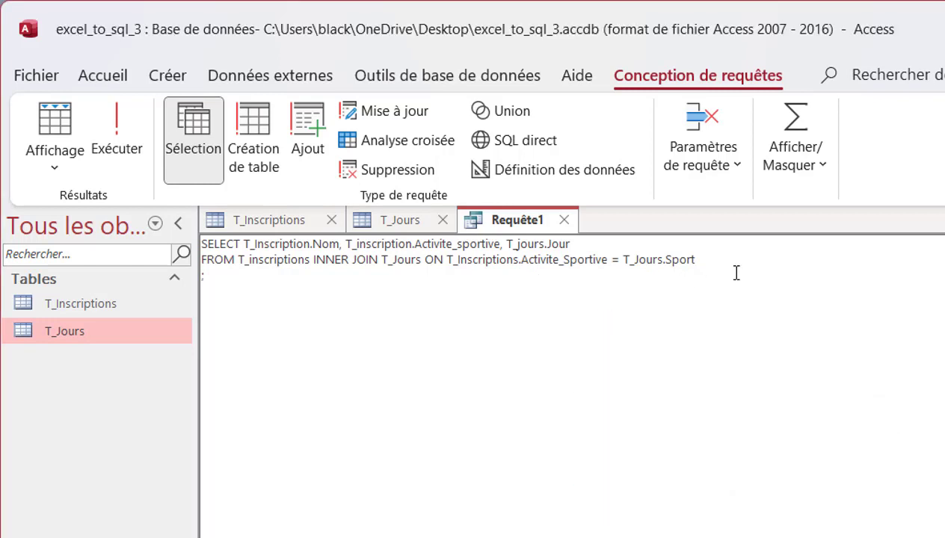
{"action": "type", "text": "ORDE"}
{"action": "type", "text": "R"}
{"action": "type", "text": " BY N"}
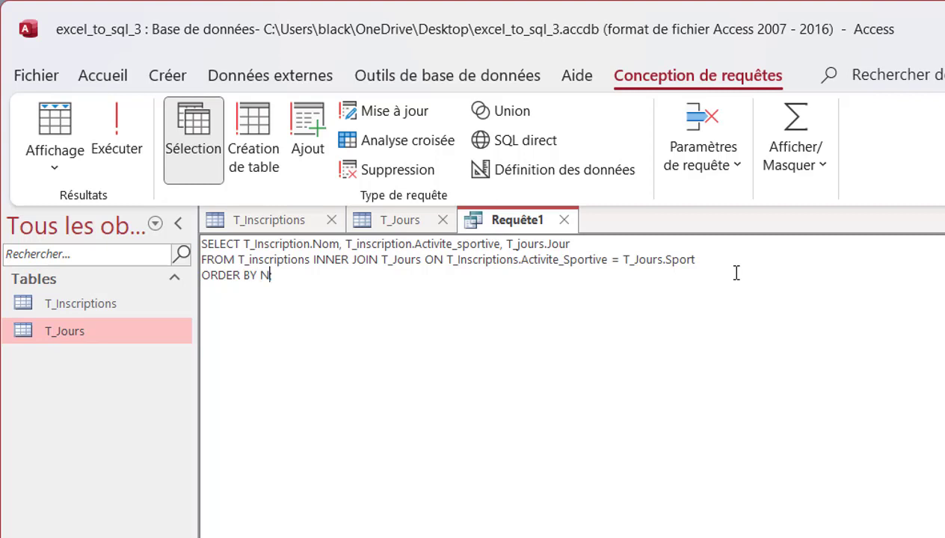
{"action": "type", "text": "om;"}
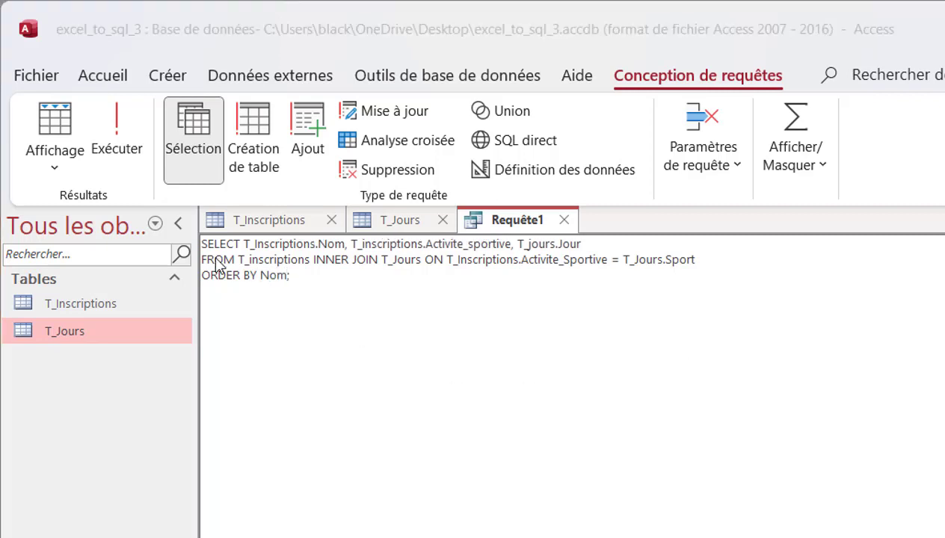
{"action": "left_click", "coordinate": [114, 126]}
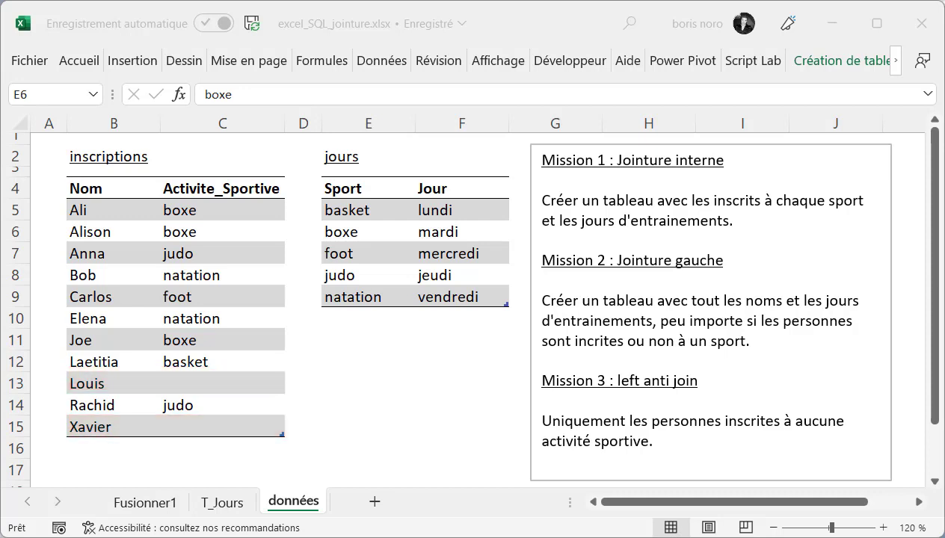
- Show the Requêtes et connexions pane listing T_Inscriptions, T_Jours and Fusionner1
{"action": "left_click", "coordinate": [381, 65]}
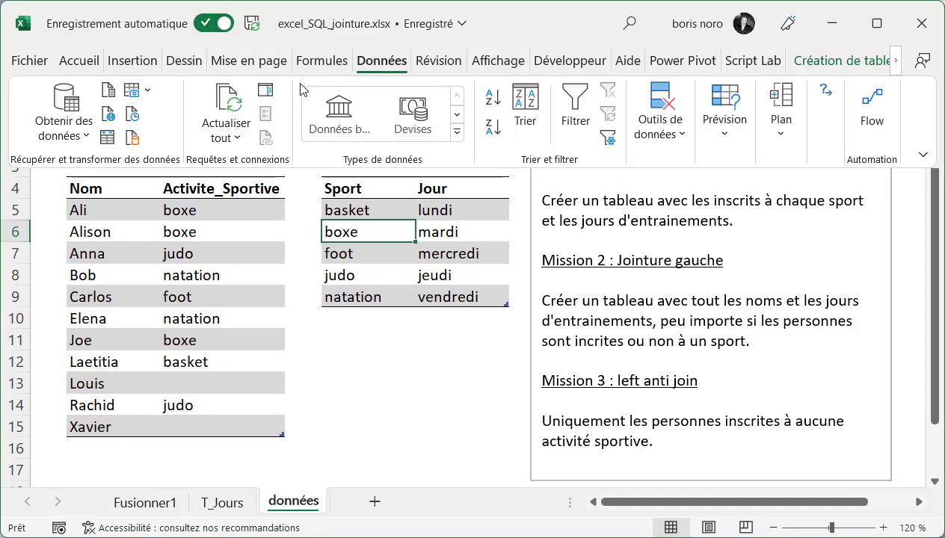
{"action": "left_click", "coordinate": [263, 95]}
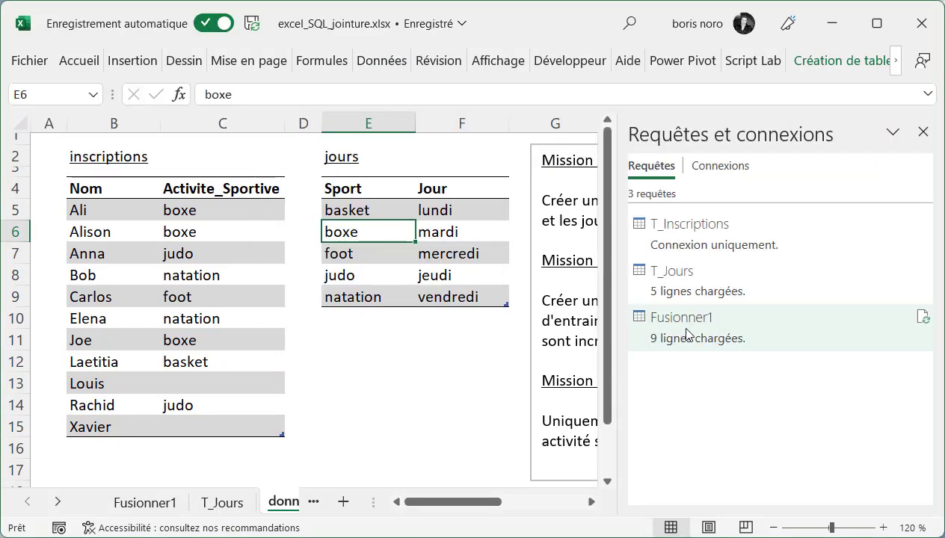
{"action": "mouse_move", "coordinate": [686, 332]}
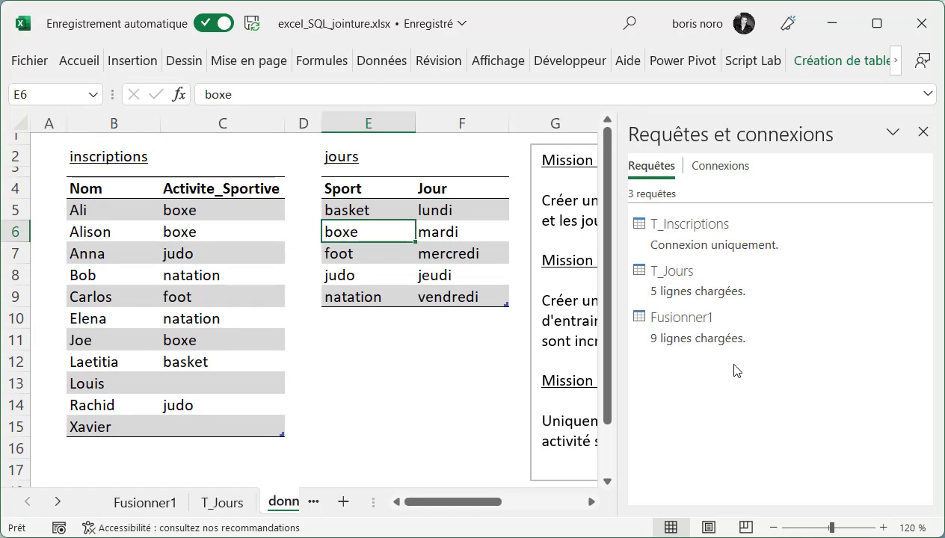
- Edit Fusionner1 and switch its Source merge to Externe gauche, showing all 11 enrolments
{"action": "right_click", "coordinate": [734, 343]}
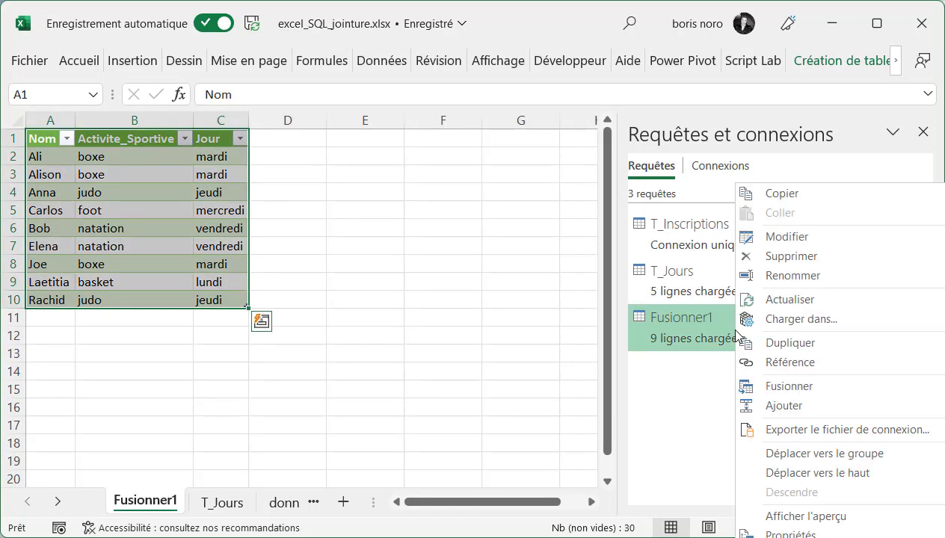
{"action": "left_click", "coordinate": [769, 237]}
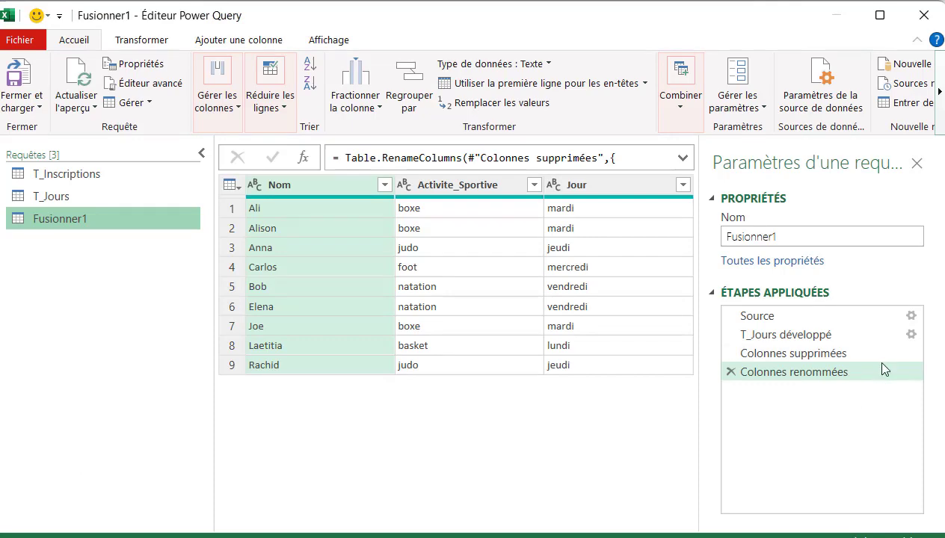
{"action": "left_click", "coordinate": [911, 316]}
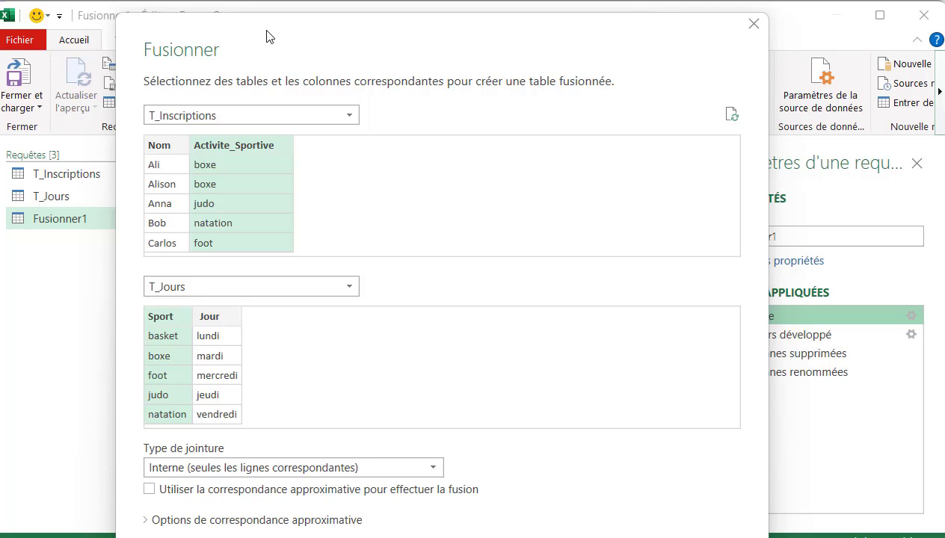
{"action": "left_click_drag", "start_coordinate": [267, 36], "coordinate": [262, 0]}
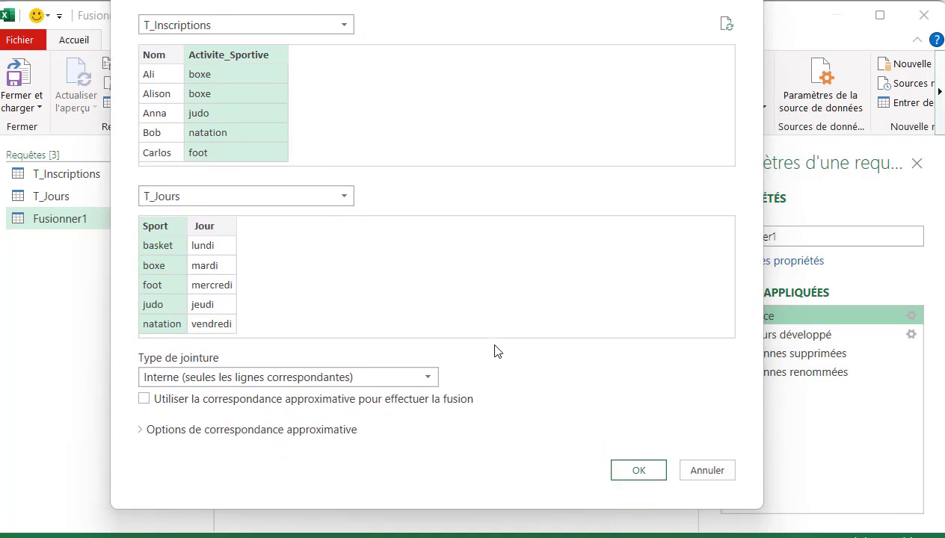
{"action": "left_click", "coordinate": [432, 382]}
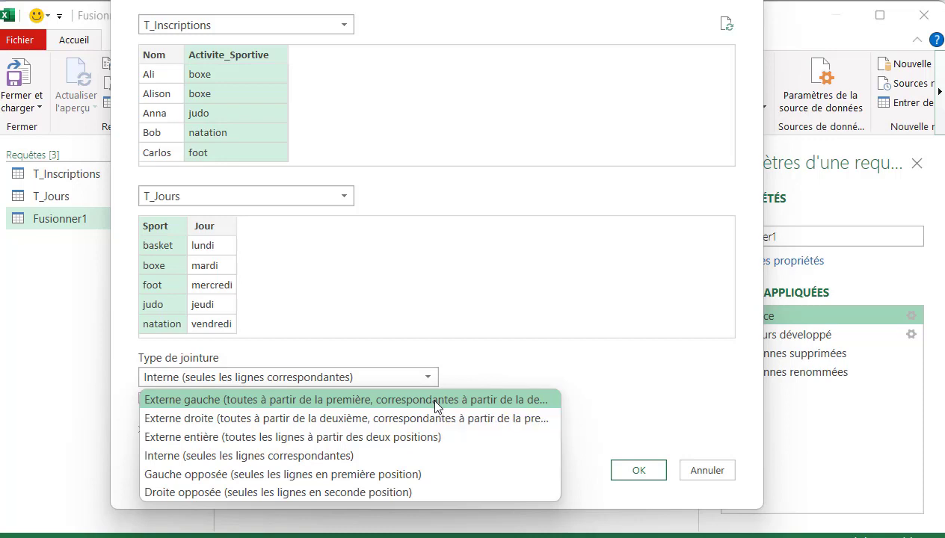
{"action": "left_click", "coordinate": [437, 406]}
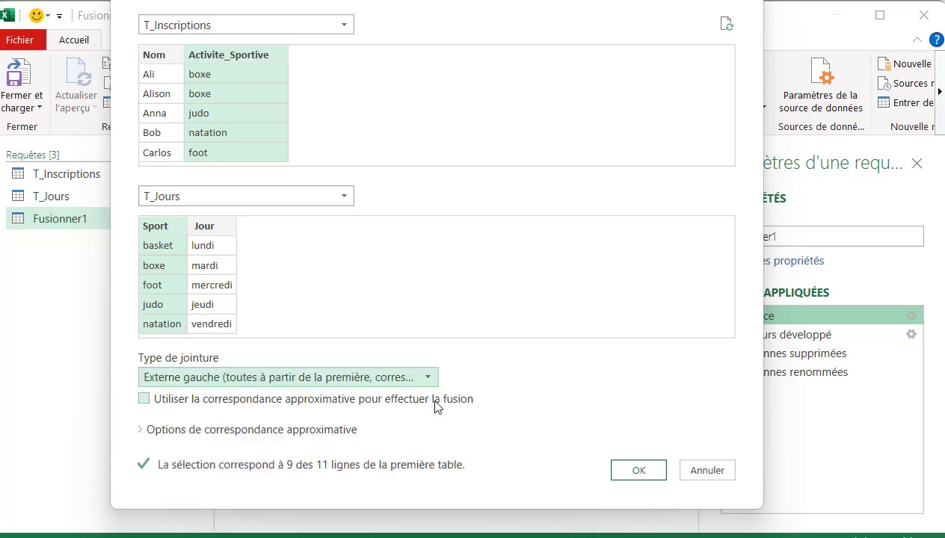
{"action": "left_click", "coordinate": [633, 471]}
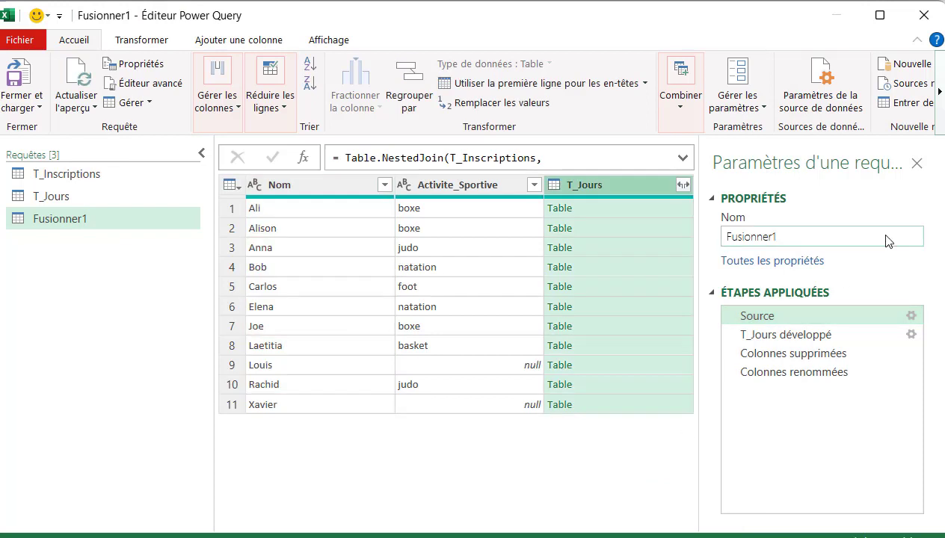
- Expand T_Jours into Sport and Jour columns, then delete the T_Jours.Sport column
{"action": "left_click", "coordinate": [916, 163]}
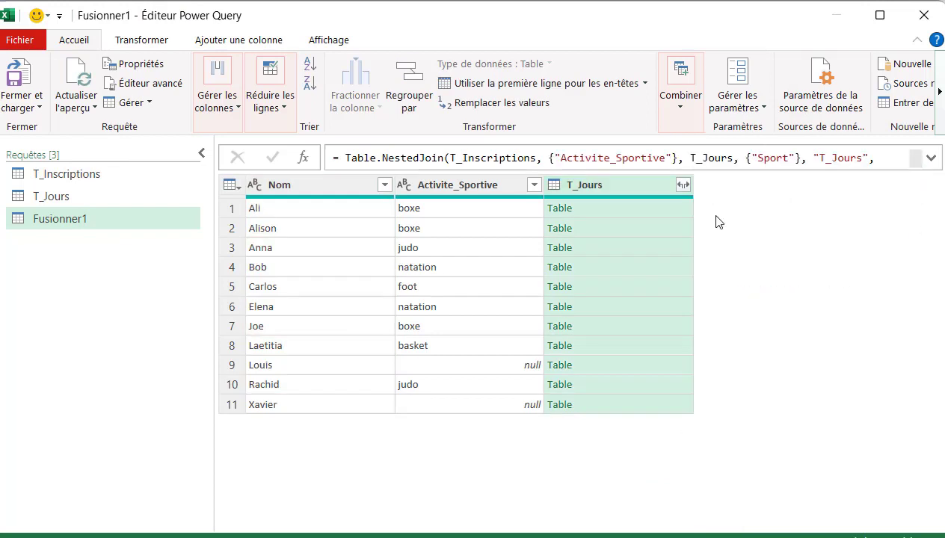
{"action": "left_click", "coordinate": [684, 185]}
{"action": "left_click", "coordinate": [573, 398]}
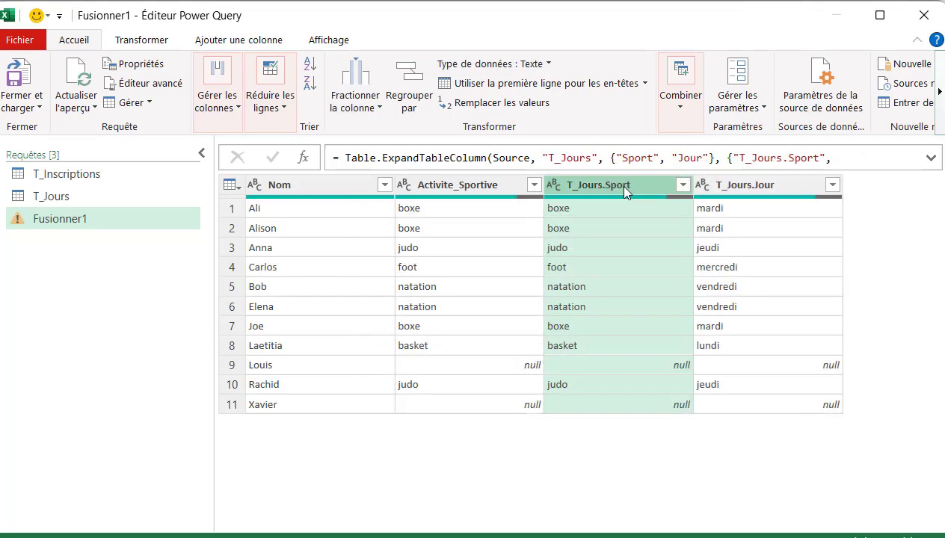
{"action": "right_click", "coordinate": [624, 188]}
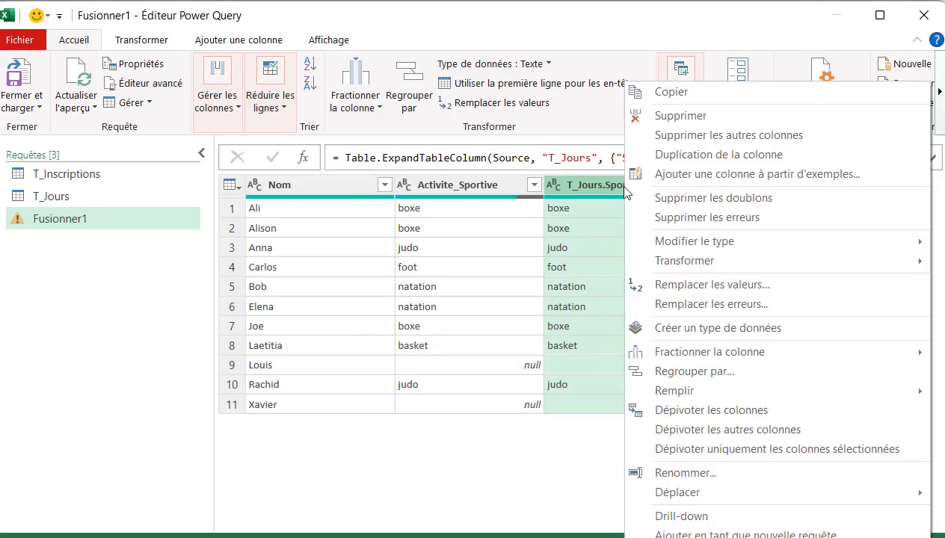
{"action": "left_click", "coordinate": [676, 115]}
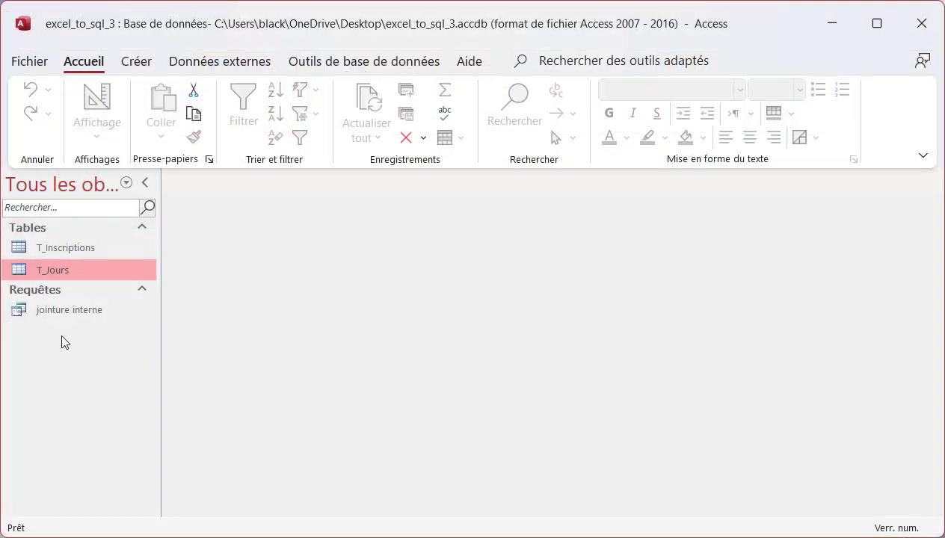
- Copy the jointure interne query and paste it as a new query named Jointure_gauche
{"action": "left_click", "coordinate": [66, 310]}
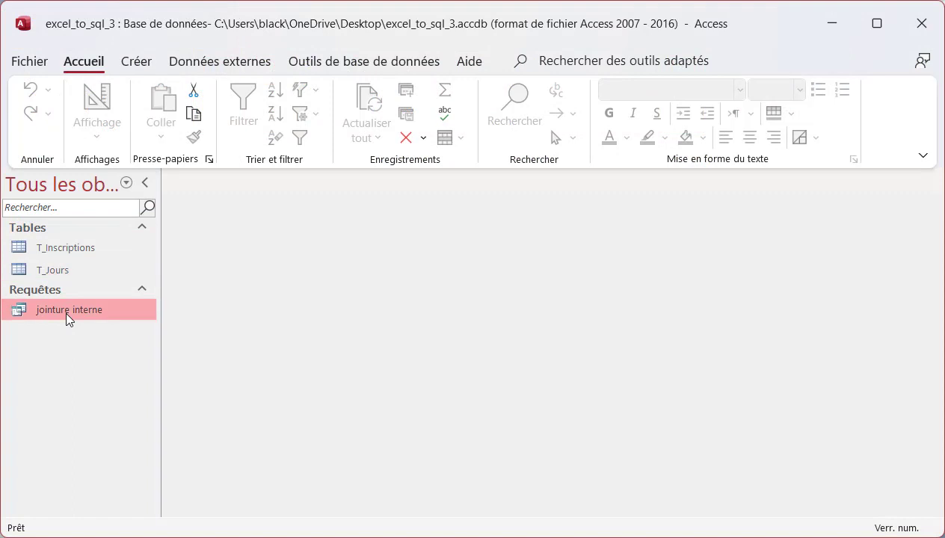
{"action": "right_click", "coordinate": [65, 310]}
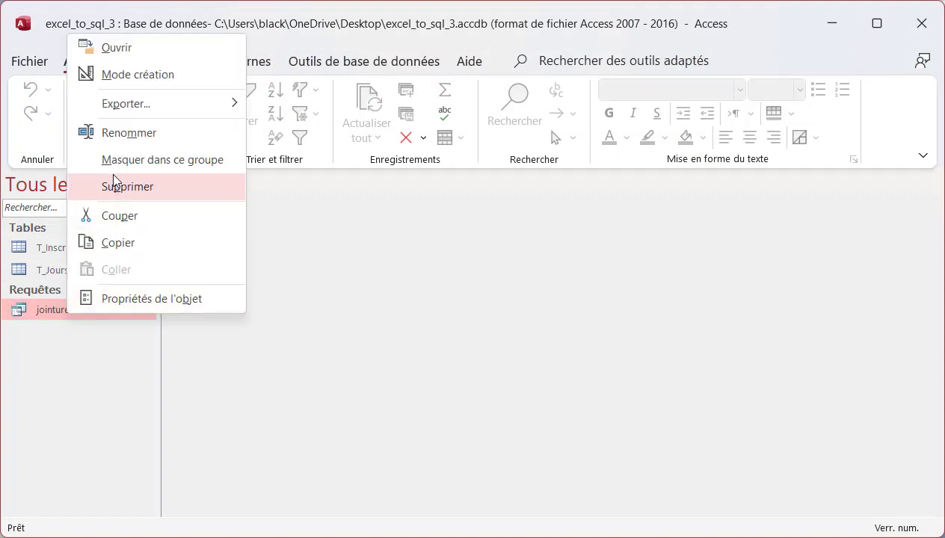
{"action": "left_click", "coordinate": [108, 242]}
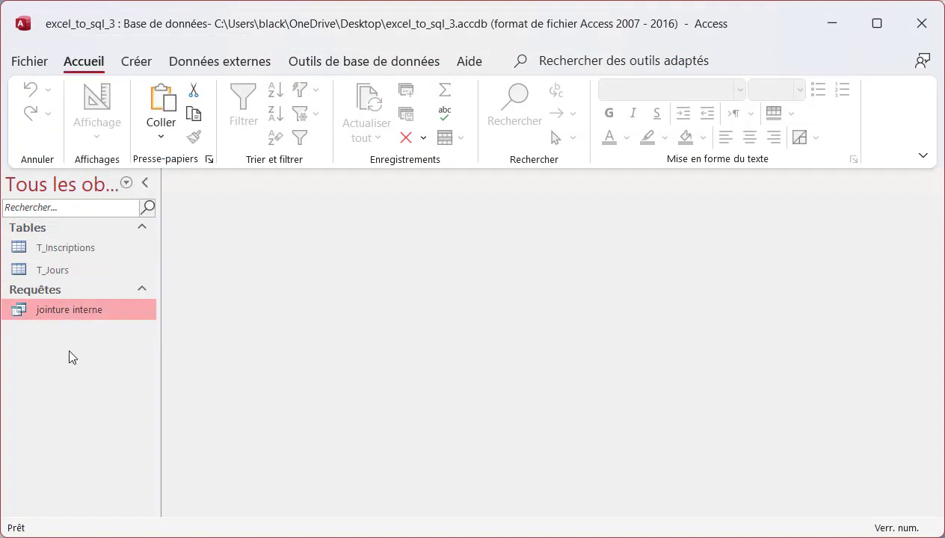
{"action": "key", "text": "ctrl+v"}
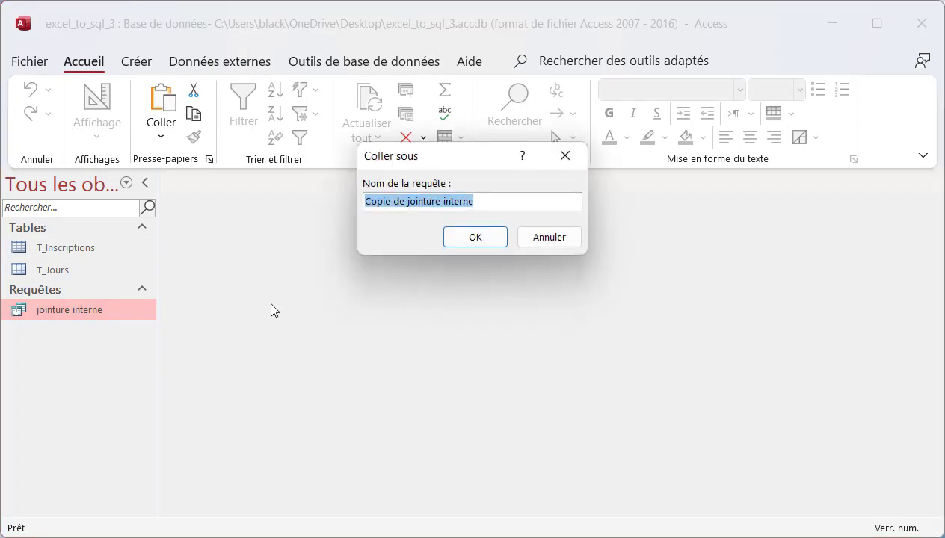
{"action": "type", "text": "Jointure_gauche"}
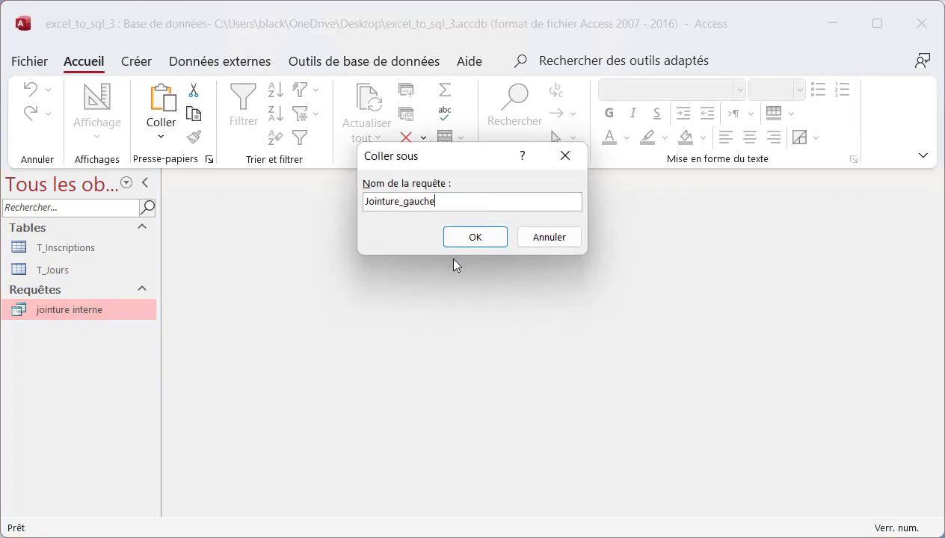
{"action": "left_click", "coordinate": [471, 238]}
- Open Jointure_gauche and switch it to SQL view
{"action": "double_click", "coordinate": [54, 332]}
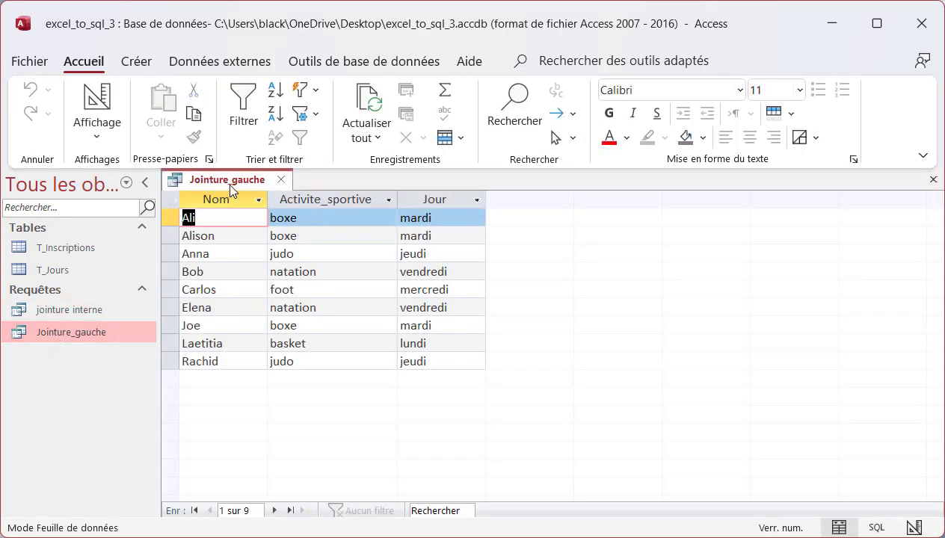
{"action": "right_click", "coordinate": [231, 183]}
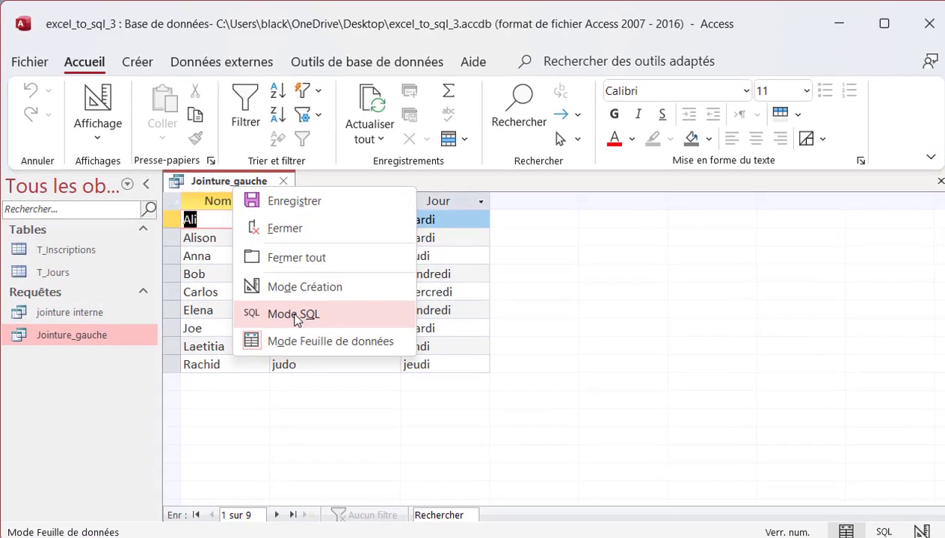
{"action": "left_click", "coordinate": [293, 312]}
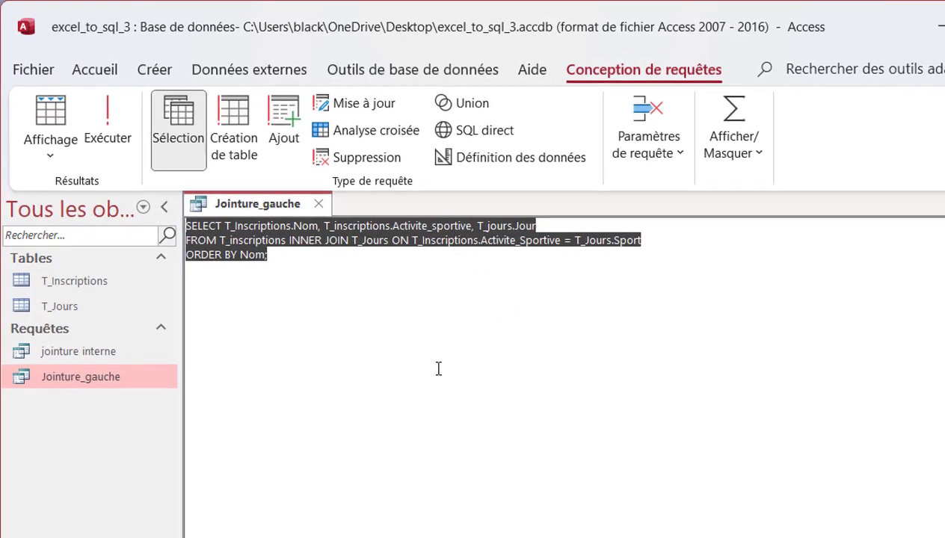
- Change INNER JOIN to LEFT JOIN in the FROM line and run the query
{"action": "left_click", "coordinate": [331, 247]}
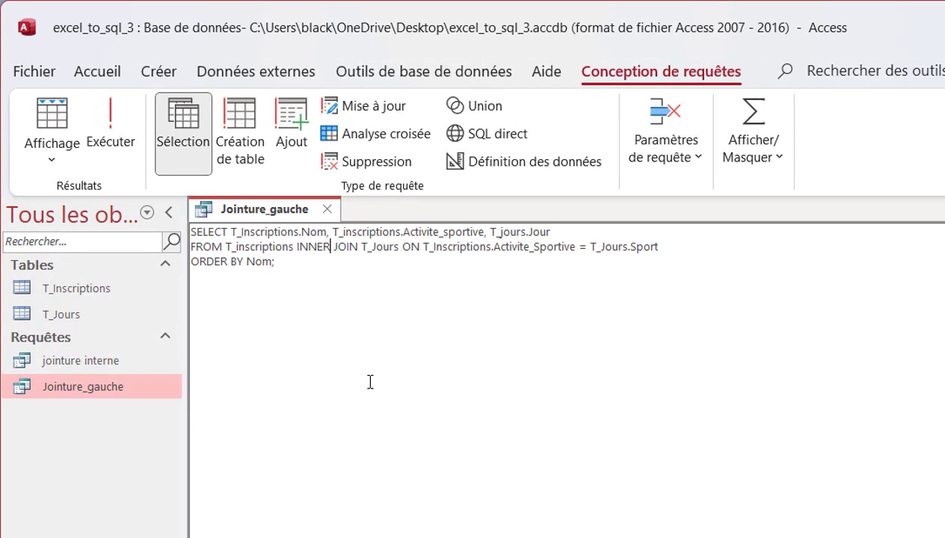
{"action": "key", "text": "BackSpace"}
{"action": "key", "text": "BackSpace"}
{"action": "key", "text": "BackSpace"}
{"action": "key", "text": "BackSpace"}
{"action": "key", "text": "BackSpace"}
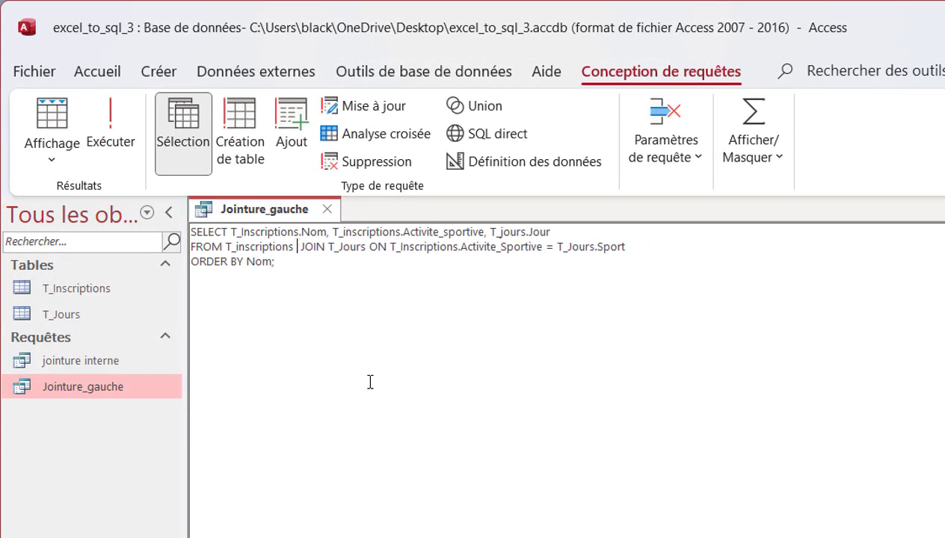
{"action": "type", "text": "LE"}
{"action": "type", "text": "FT"}
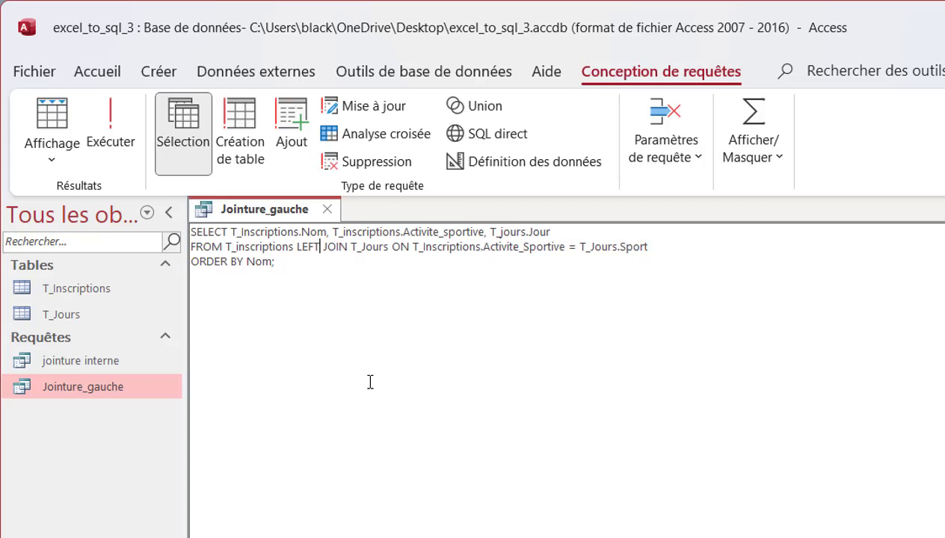
{"action": "left_click", "coordinate": [107, 133]}
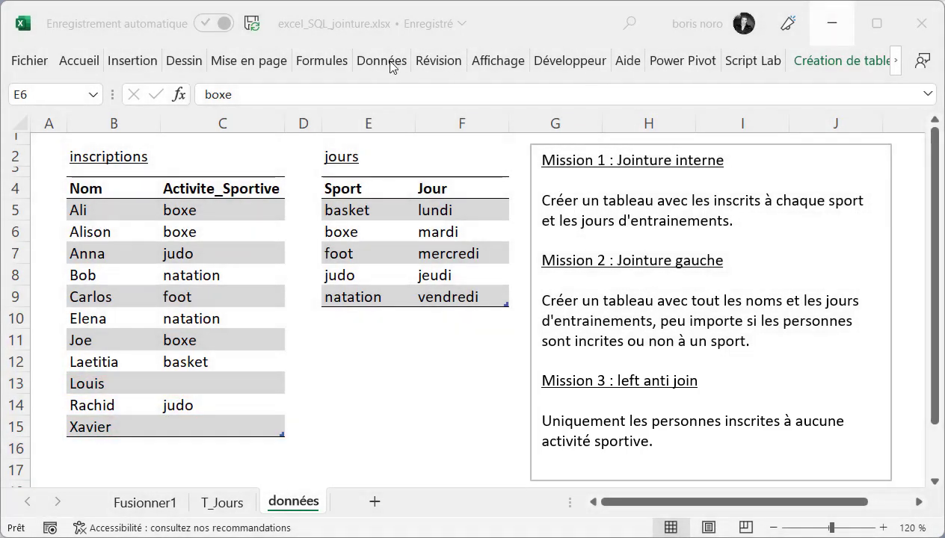
- From Données > Requêtes et connexions, choose Modifier on the Fusionner1 query
{"action": "left_click", "coordinate": [389, 66]}
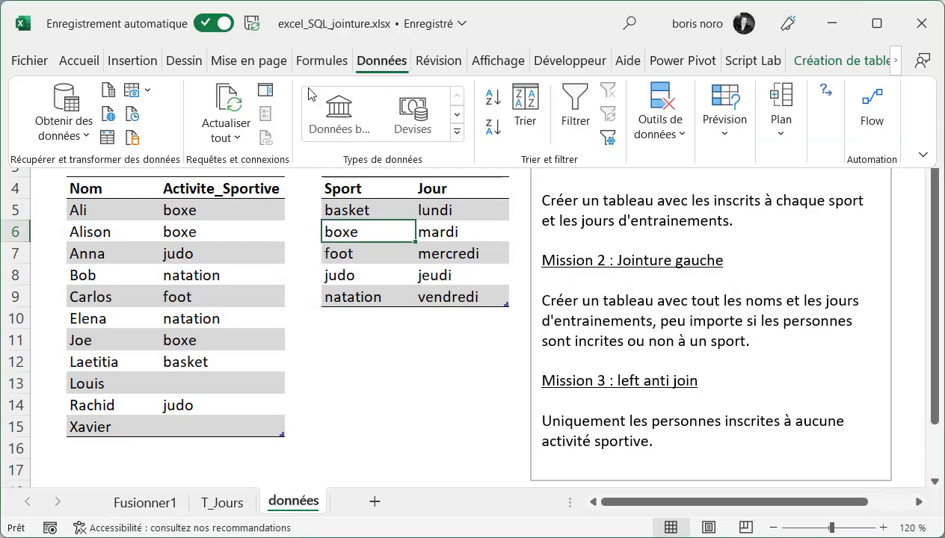
{"action": "left_click", "coordinate": [266, 96]}
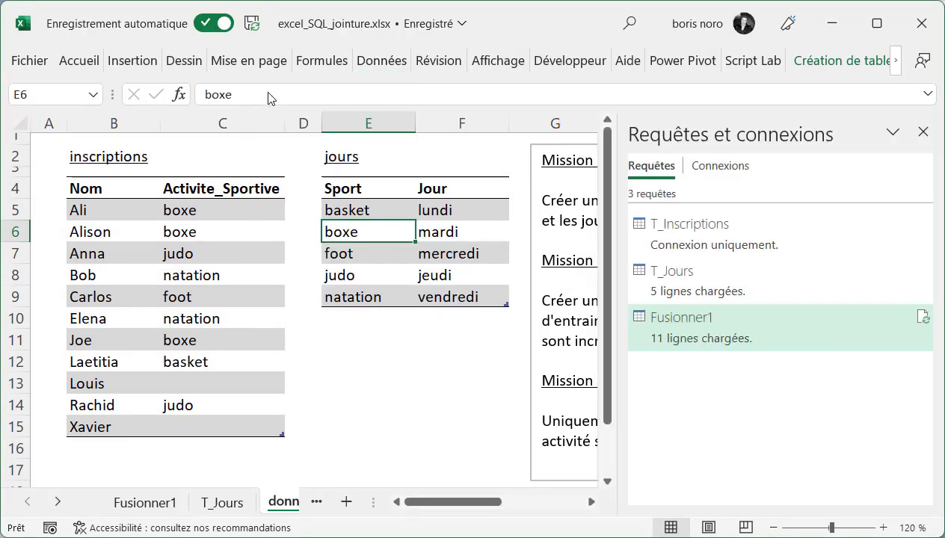
{"action": "mouse_move", "coordinate": [735, 320]}
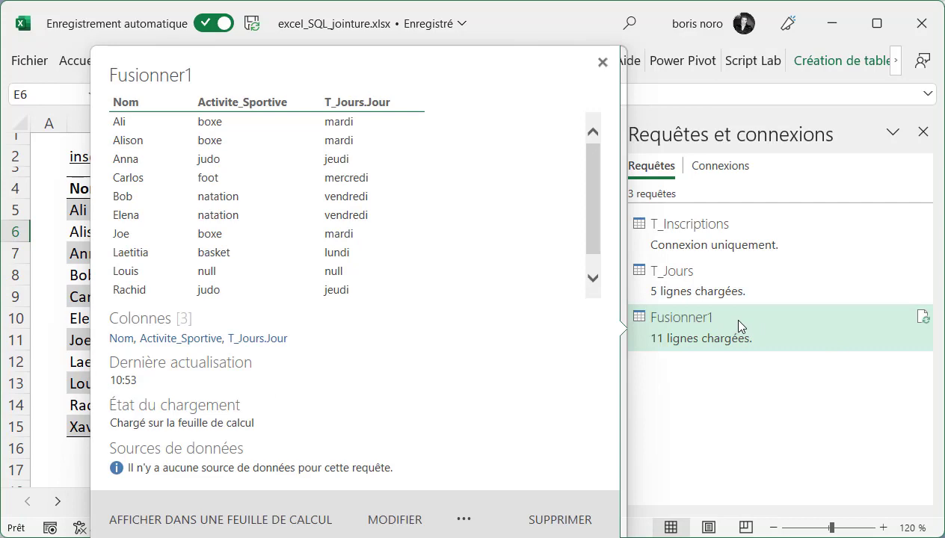
{"action": "right_click", "coordinate": [737, 326]}
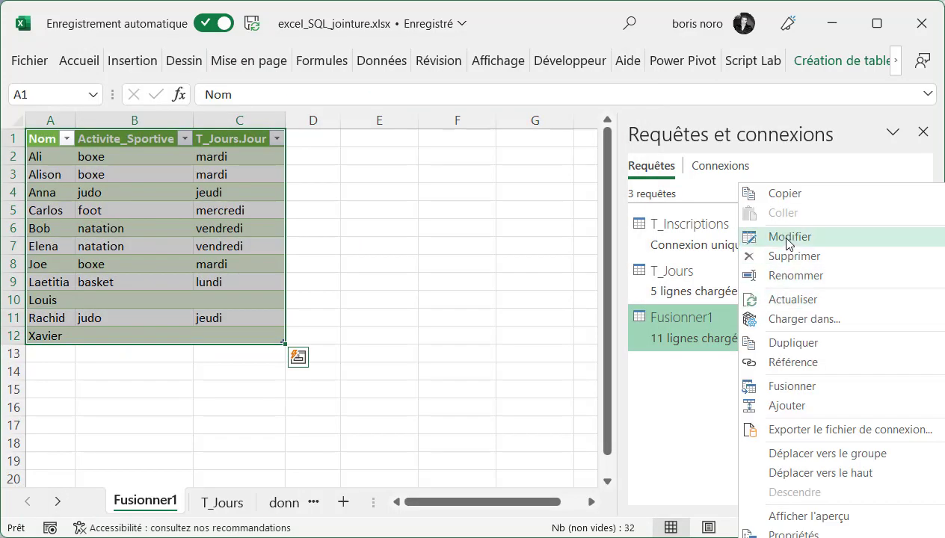
{"action": "left_click", "coordinate": [781, 237]}
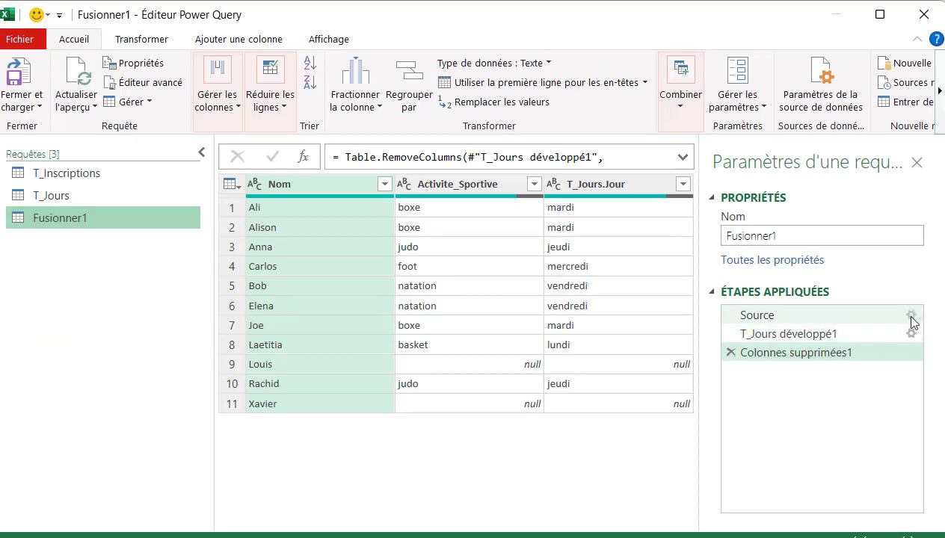
- Set the Source merge's join type to Gauche opposée, then expand T_Jours into Sport and Jour
{"action": "left_click", "coordinate": [910, 317]}
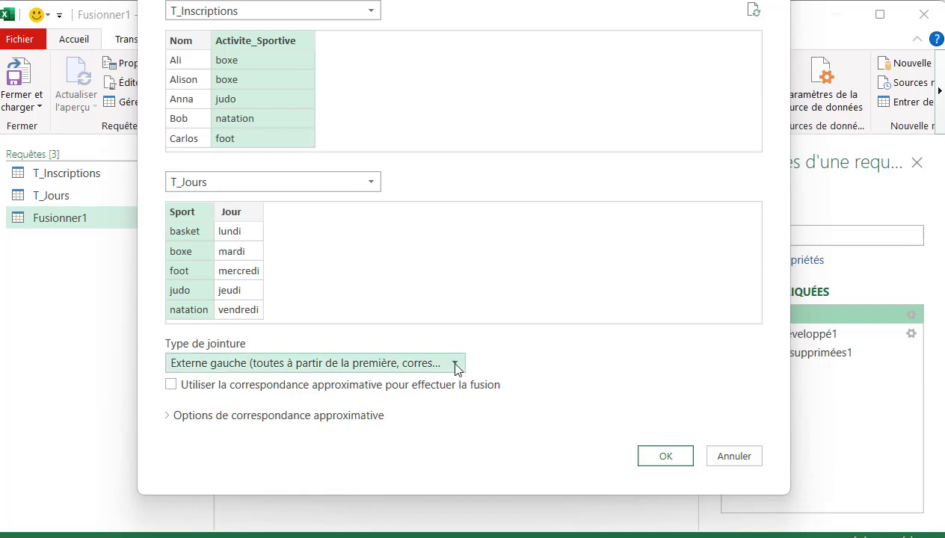
{"action": "left_click", "coordinate": [455, 363]}
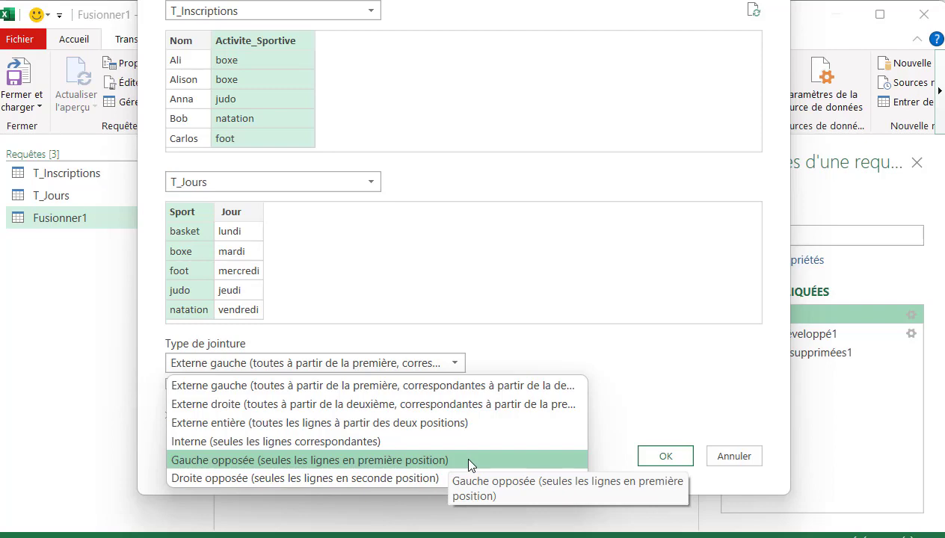
{"action": "left_click", "coordinate": [470, 461]}
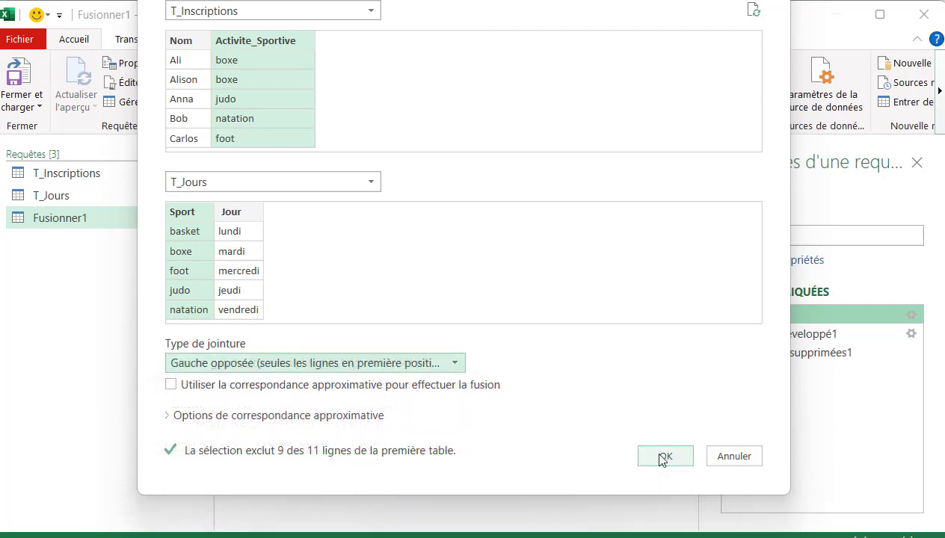
{"action": "left_click", "coordinate": [662, 456]}
{"action": "left_click", "coordinate": [684, 186]}
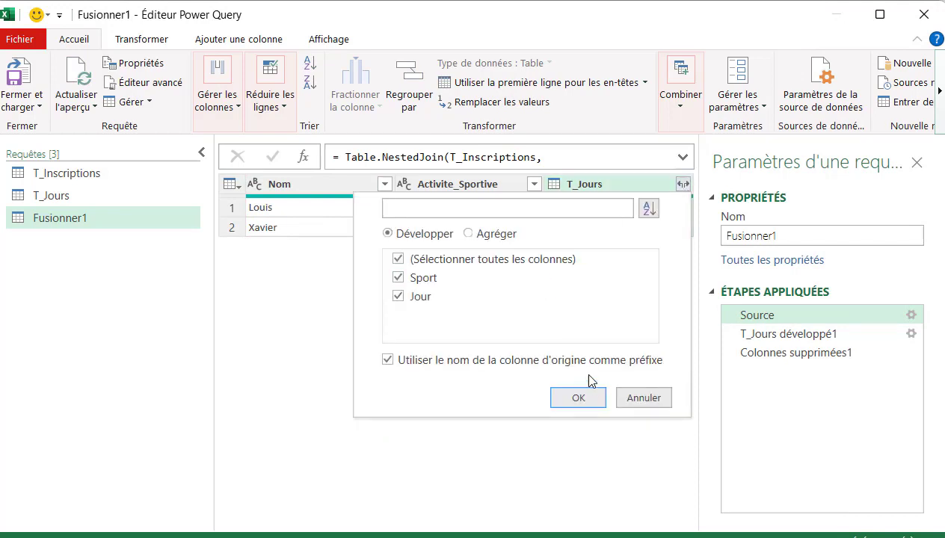
{"action": "left_click", "coordinate": [578, 398]}
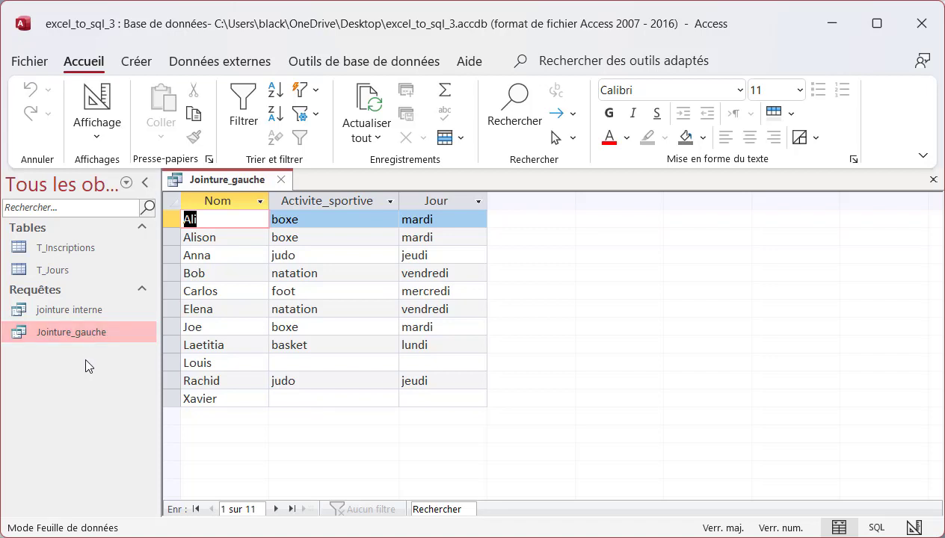
- Copy Jointure_gauche and paste it as a new query named Left_anti_join
{"action": "key", "text": "ctrl+c"}
{"action": "key", "text": "ctrl+v"}
{"action": "left_click", "coordinate": [443, 202]}
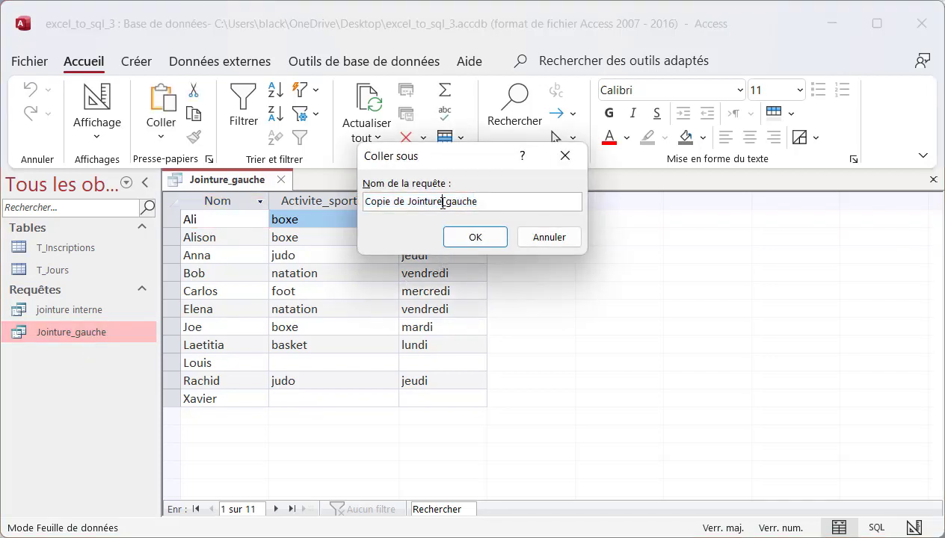
{"action": "key", "text": "ctrl+a"}
{"action": "key", "text": "BackSpace"}
{"action": "type", "text": "Left"}
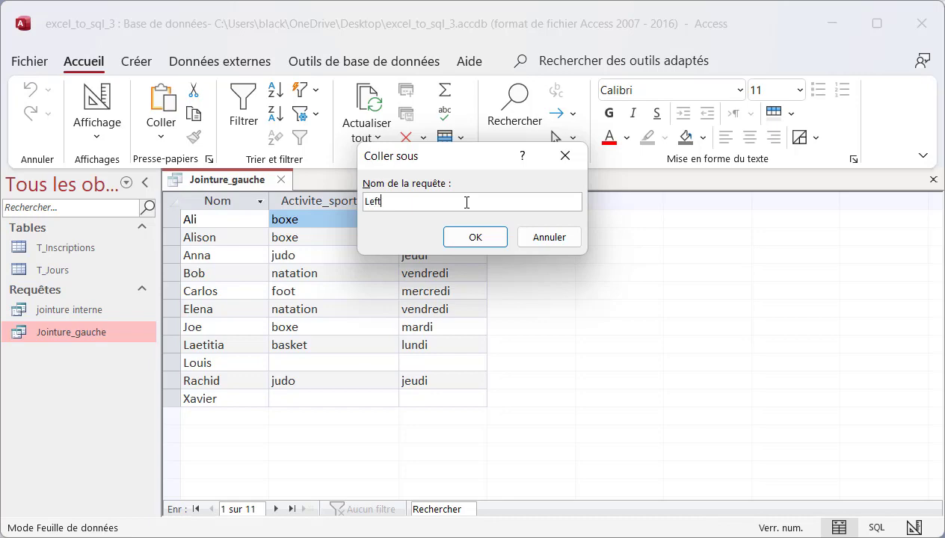
{"action": "type", "text": "_anti_join"}
{"action": "left_click", "coordinate": [472, 239]}
- Open Left_anti_join, close Jointure_gauche, and switch Left_anti_join to SQL view
{"action": "double_click", "coordinate": [60, 354]}
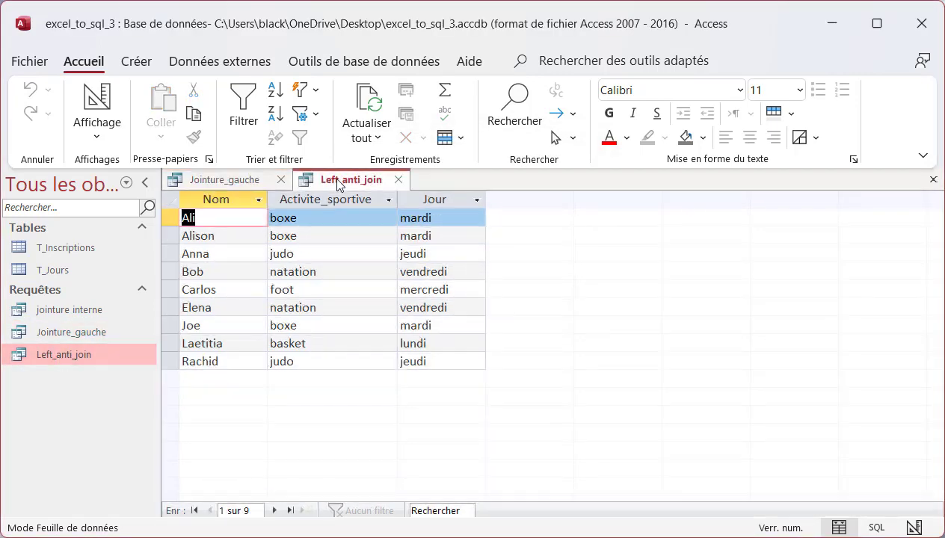
{"action": "left_click", "coordinate": [280, 179]}
{"action": "right_click", "coordinate": [244, 182]}
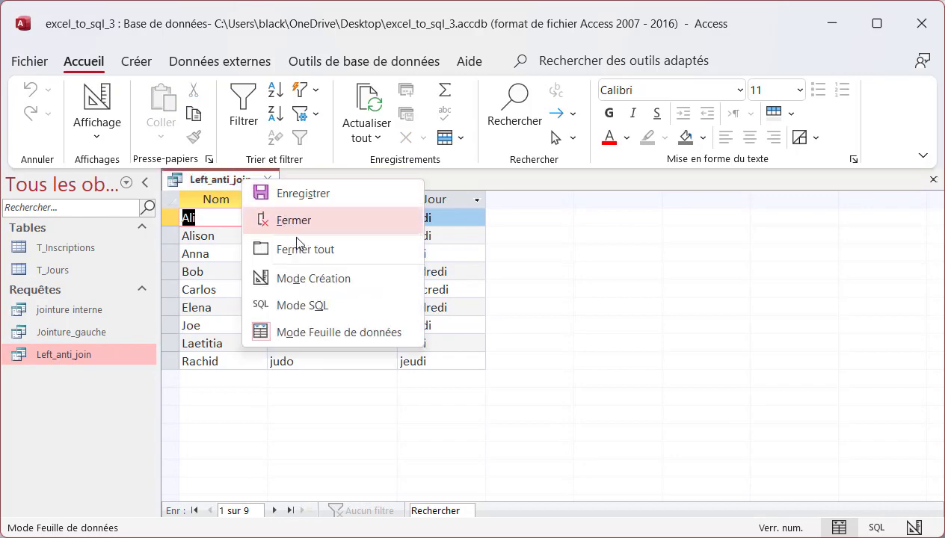
{"action": "left_click", "coordinate": [301, 305]}
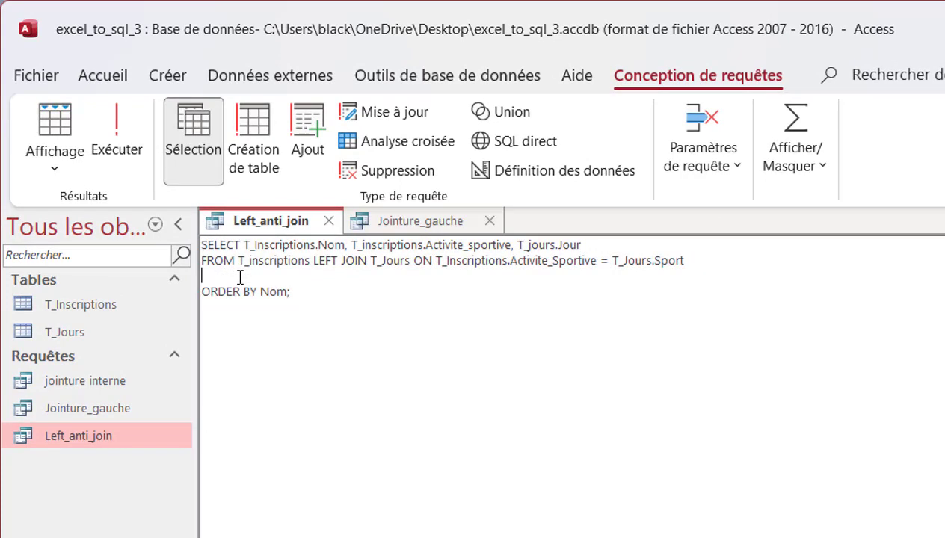
- Add WHERE Activite_sportive IS NULL before ORDER BY and run the query
{"action": "type", "text": "WHERE"}
{"action": "type", "text": " Activite_sportive"}
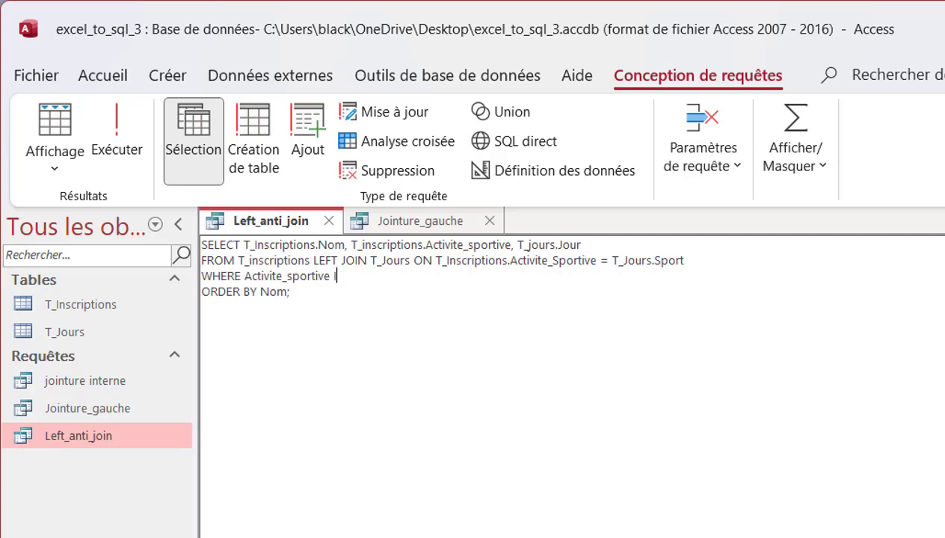
{"action": "type", "text": " IS NUL"}
{"action": "type", "text": "L"}
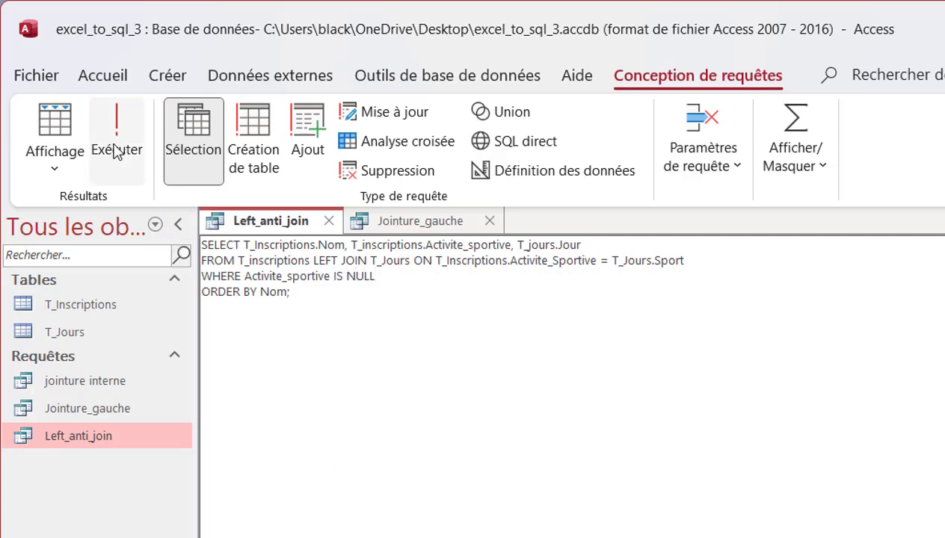
{"action": "left_click", "coordinate": [116, 148]}
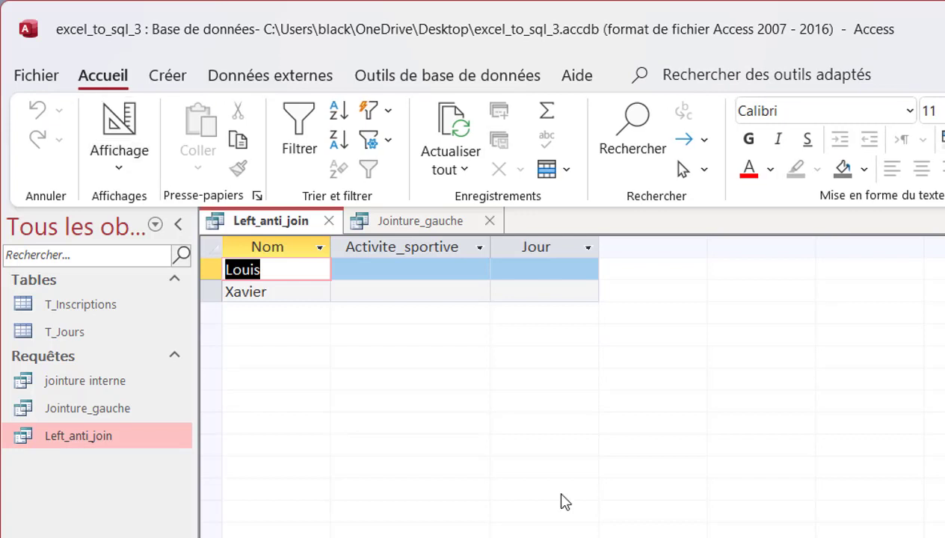